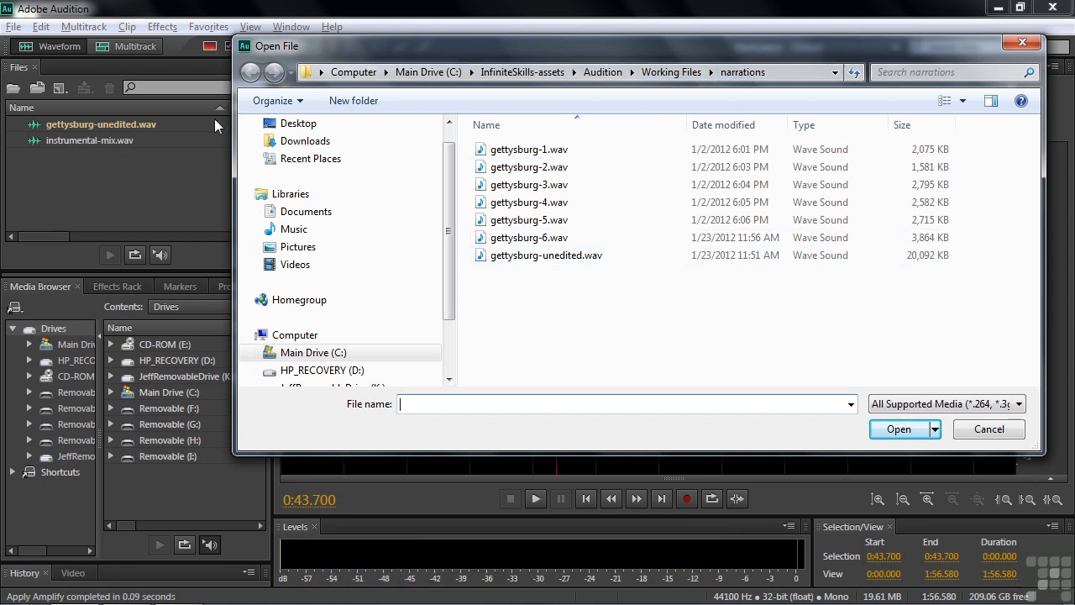
# Browse the Just Too Hard to Find folder under Working Files > music for instrumental-mix.wav and close the dialog without opening anything.
pyautogui.click(647, 78)
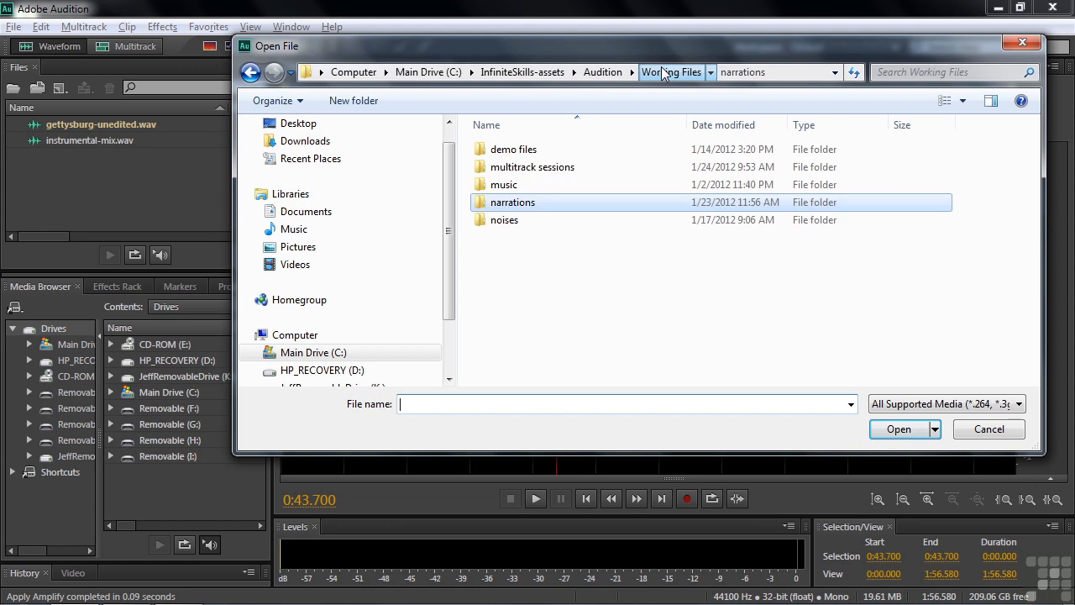
pyautogui.doubleClick(497, 185)
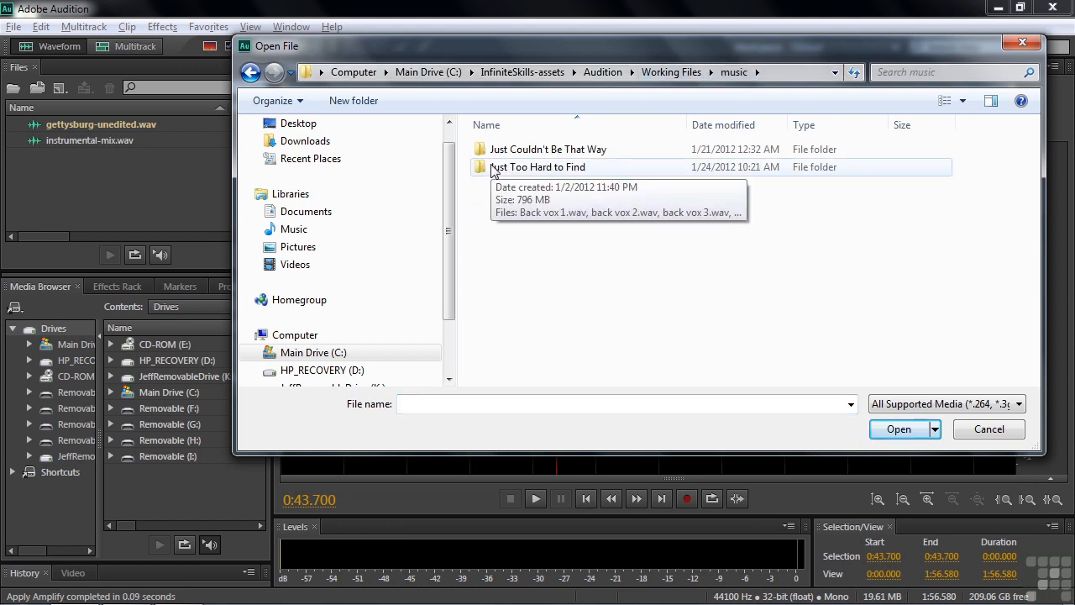
pyautogui.doubleClick(494, 170)
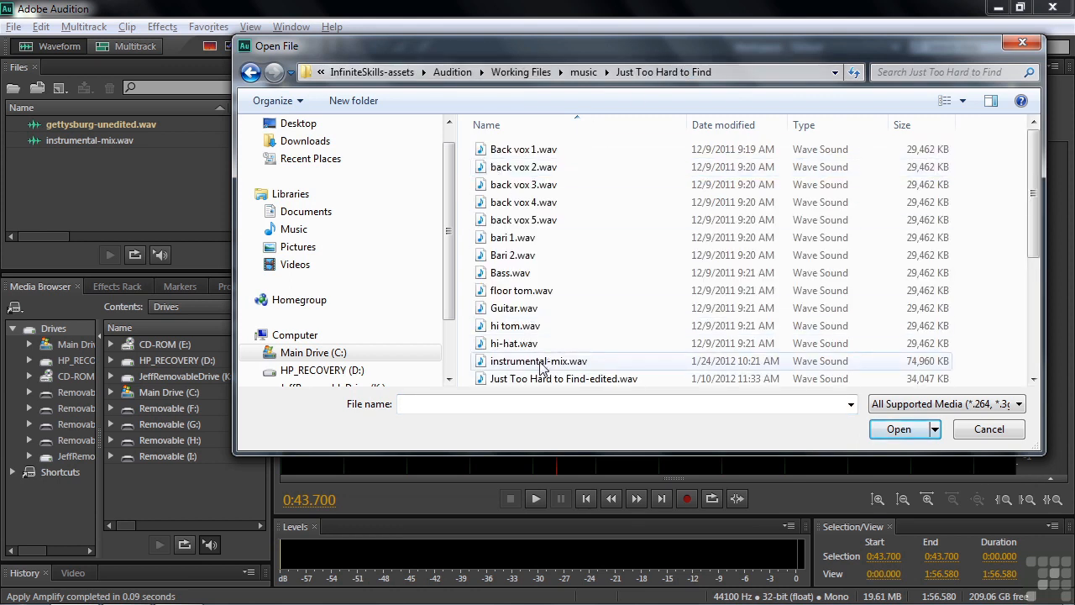
pyautogui.click(988, 429)
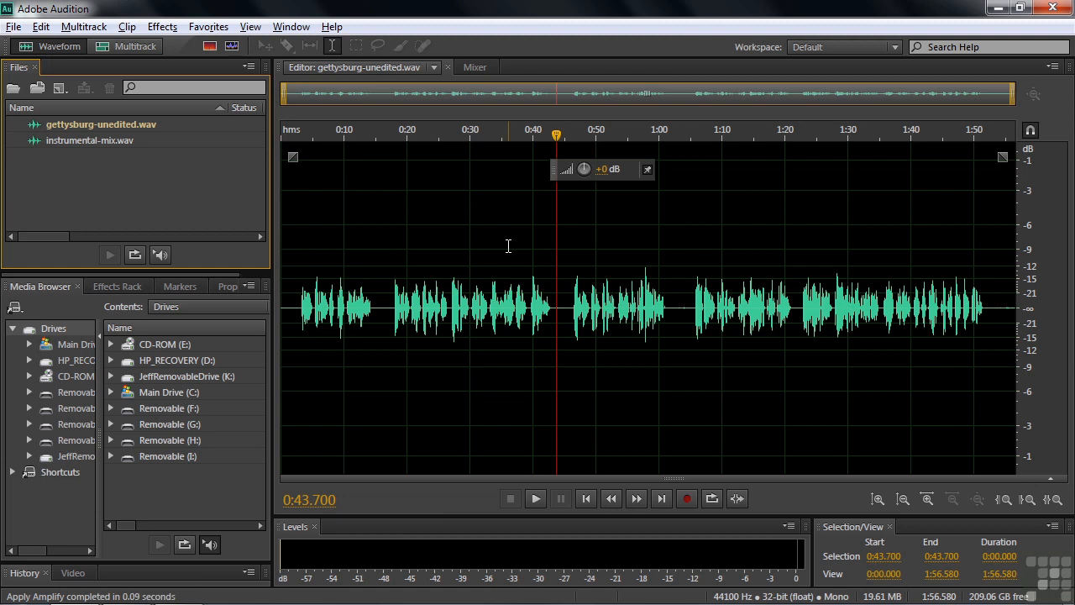
# Show the spectral frequency display and raise the whole narration's amplitude with the HUD.
pyautogui.click(209, 46)
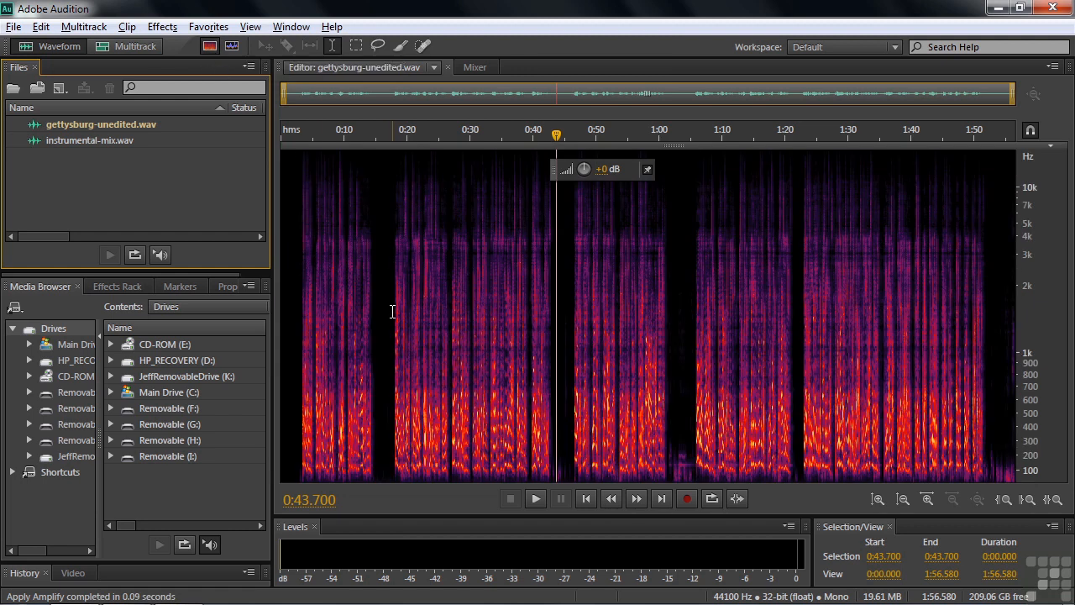
pyautogui.moveTo(577, 174); pyautogui.dragTo(648, 187)
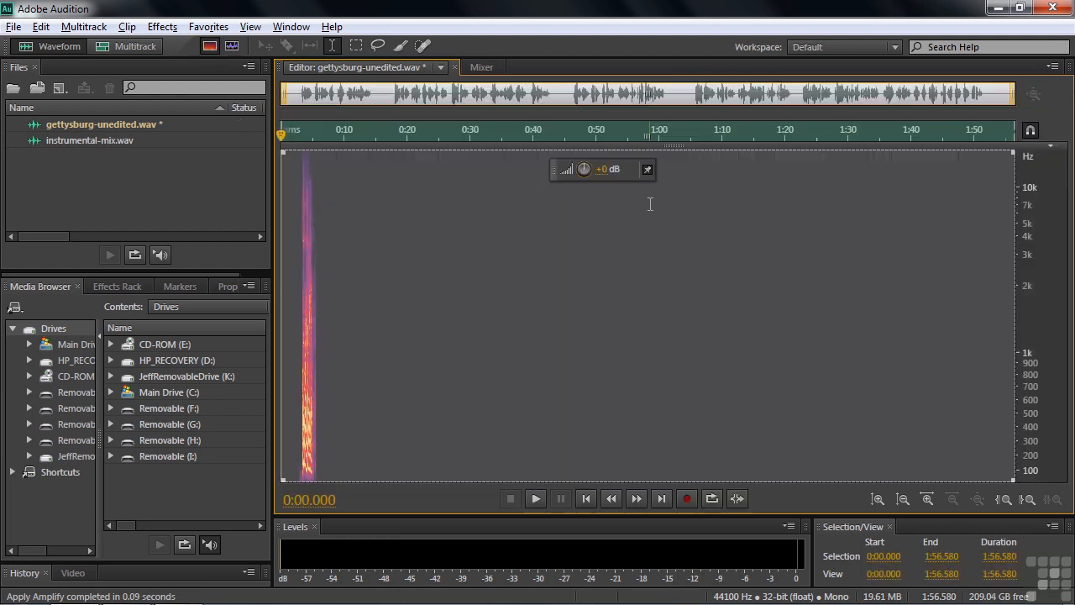
pyautogui.click(388, 353)
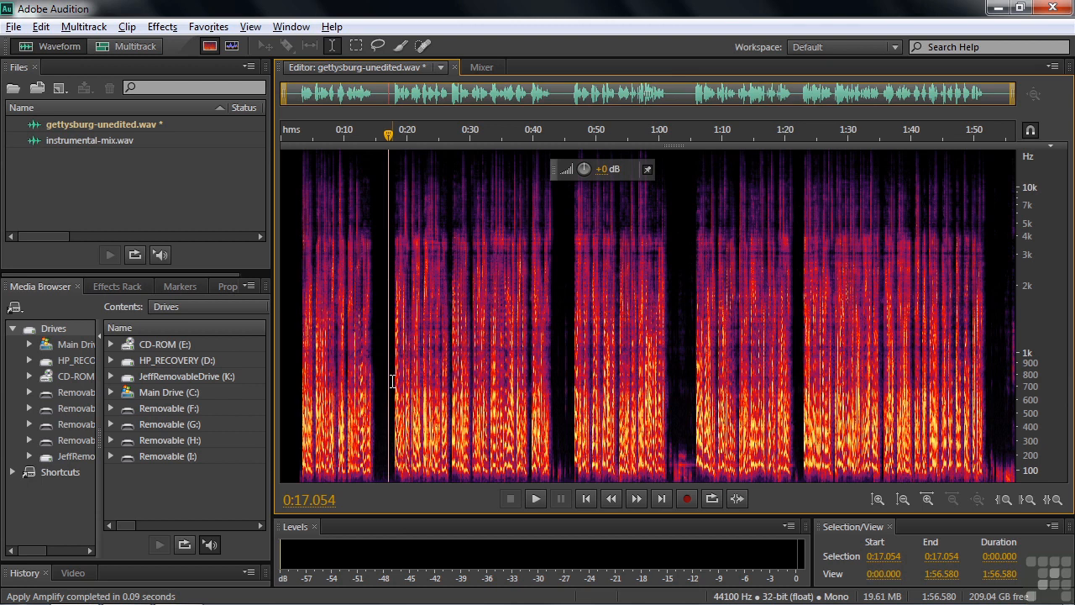
# Undo the amplitude boost and hide the spectral frequency display.
pyautogui.hotkey('ctrl', 'z')
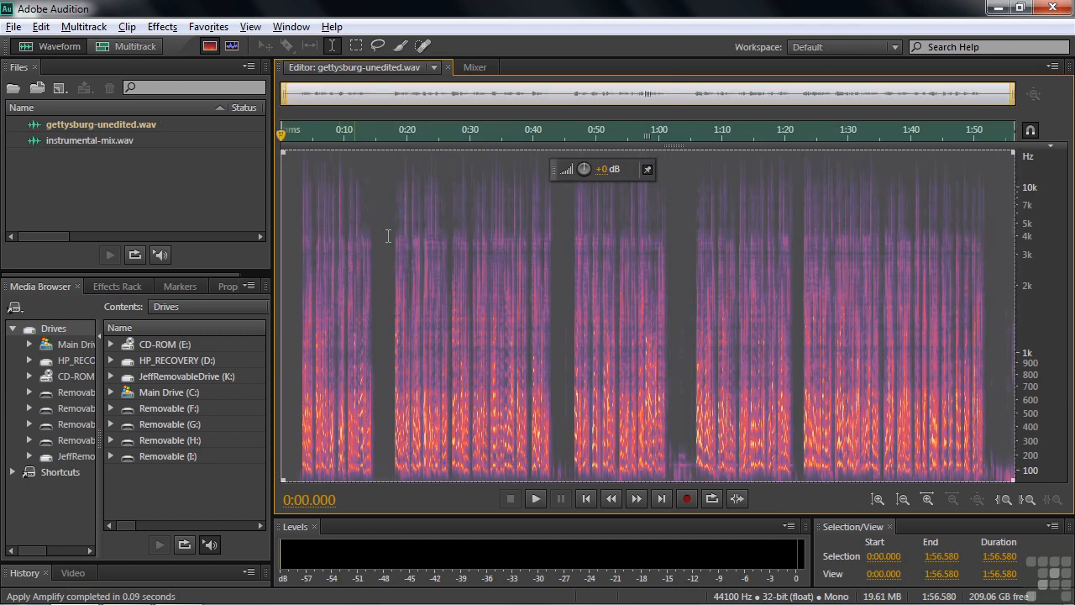
pyautogui.click(397, 381)
pyautogui.click(210, 47)
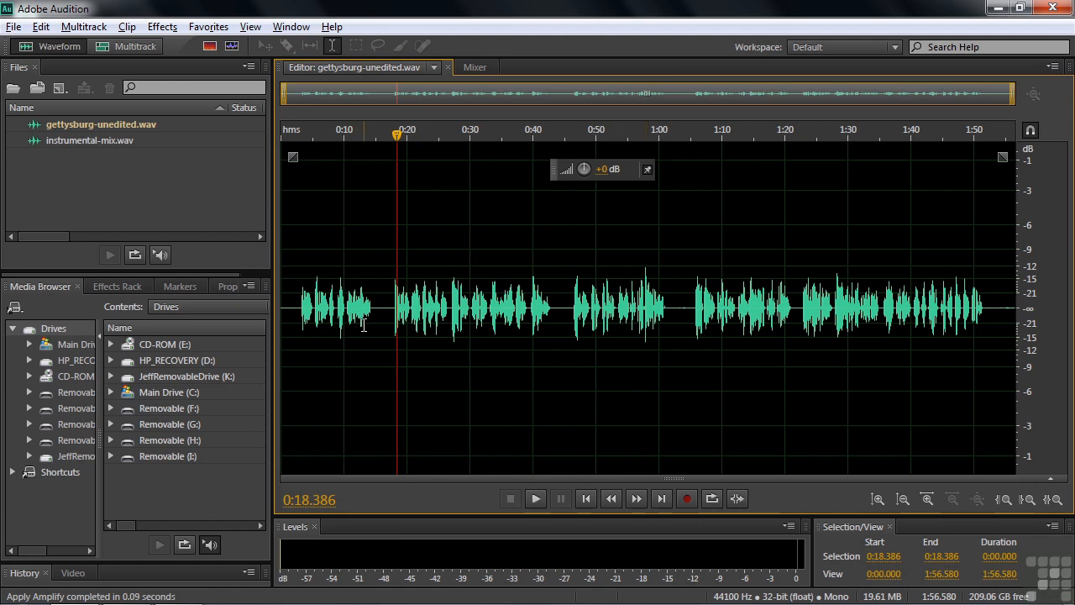
# Listen to the original narration briefly from about 0:03, and move the playhead to the pause near 0:16.
pyautogui.click(300, 307)
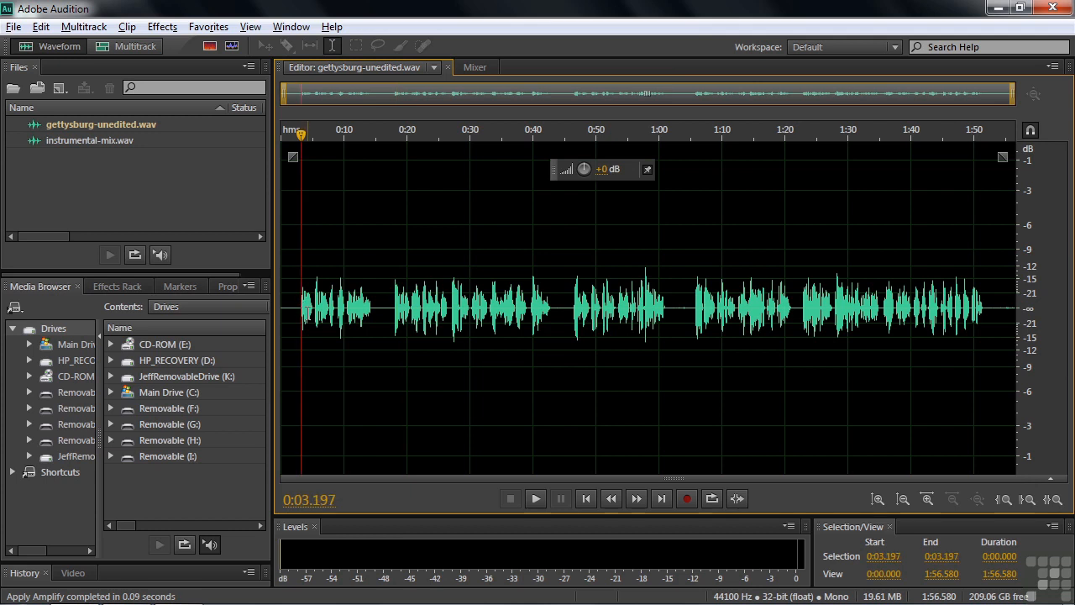
pyautogui.press('space')
pyautogui.press('space')
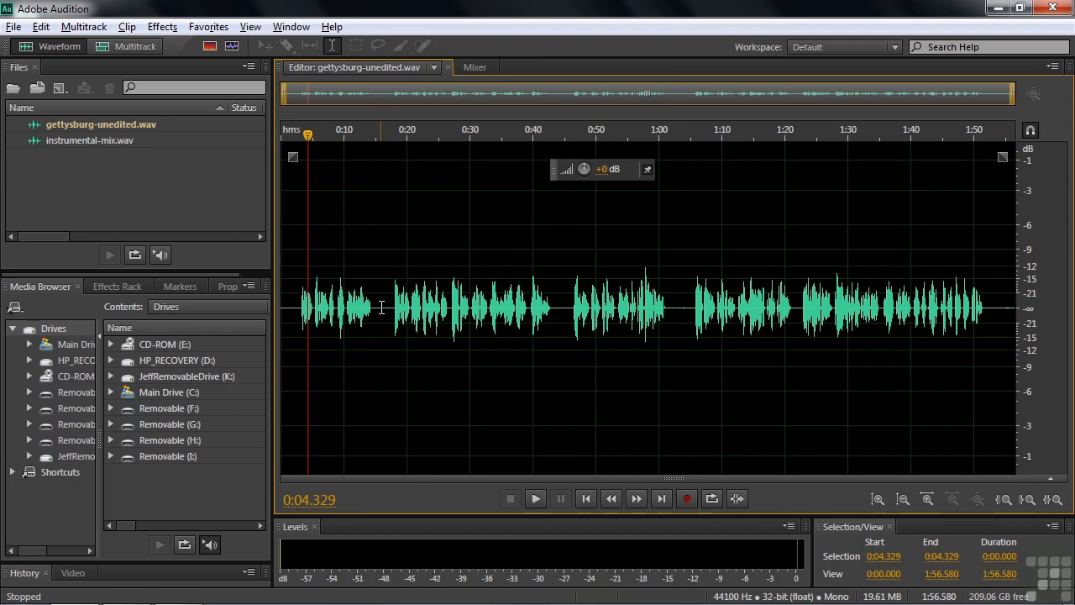
pyautogui.click(381, 307)
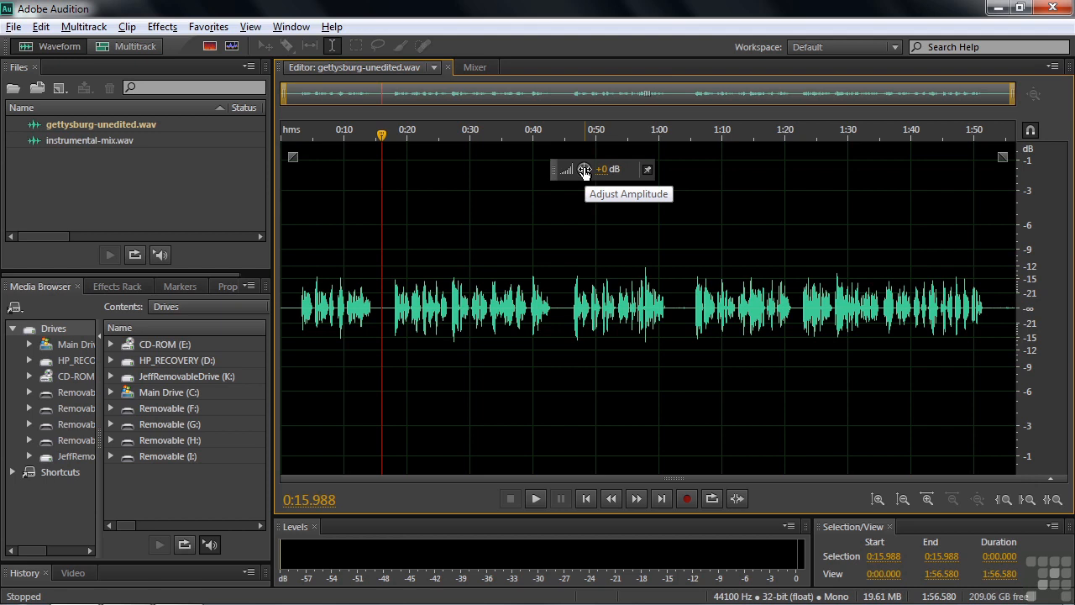
# Check the HUD option in the General preferences and close the preferences without changes.
pyautogui.moveTo(549, 171); pyautogui.dragTo(549, 174)
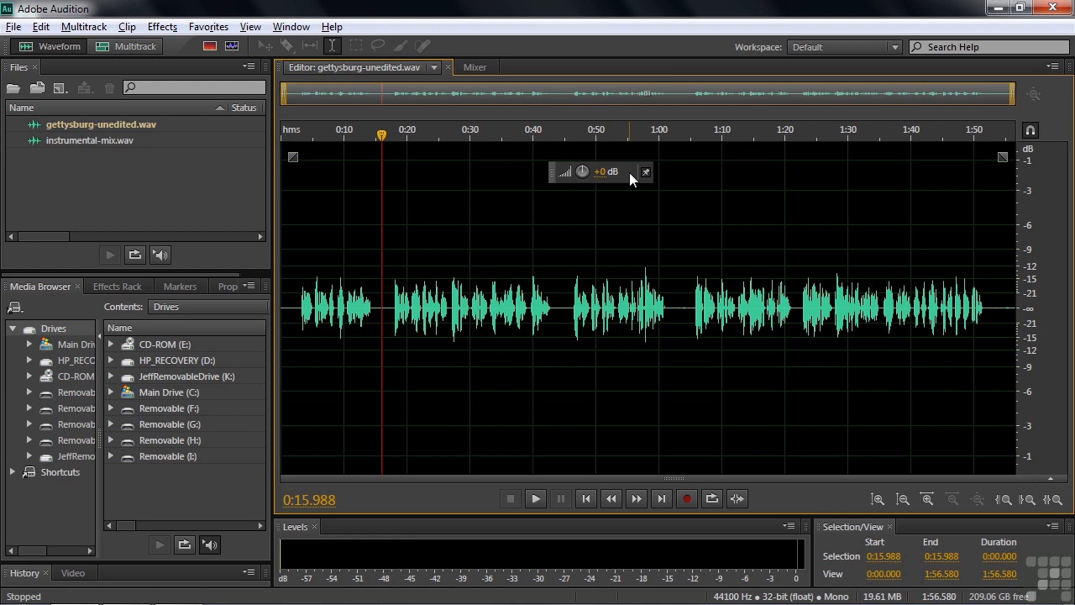
pyautogui.click(41, 28)
pyautogui.moveTo(100, 579)
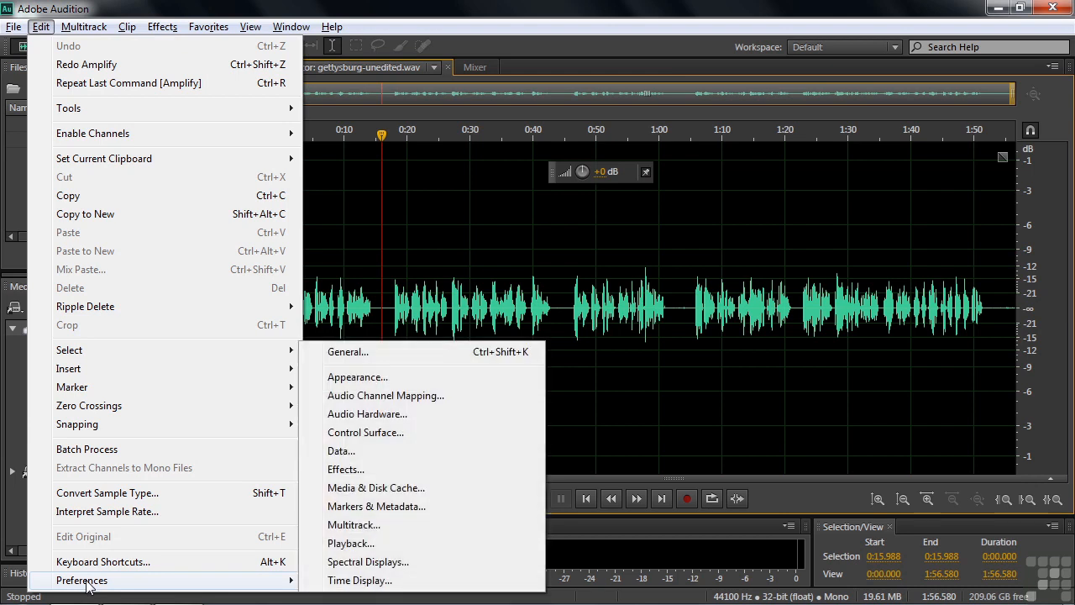
pyautogui.click(348, 352)
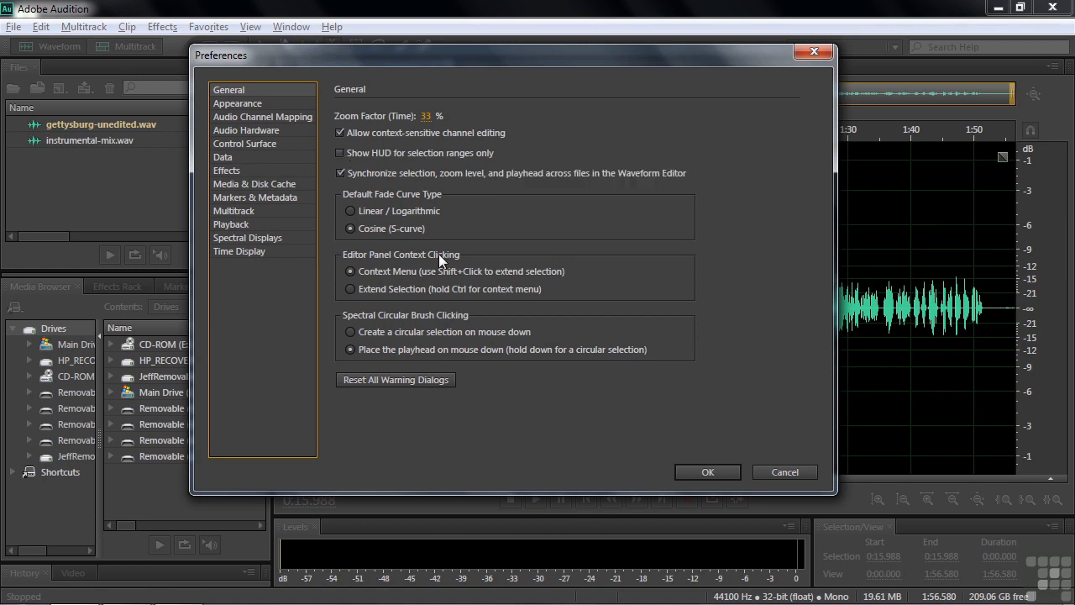
pyautogui.click(781, 471)
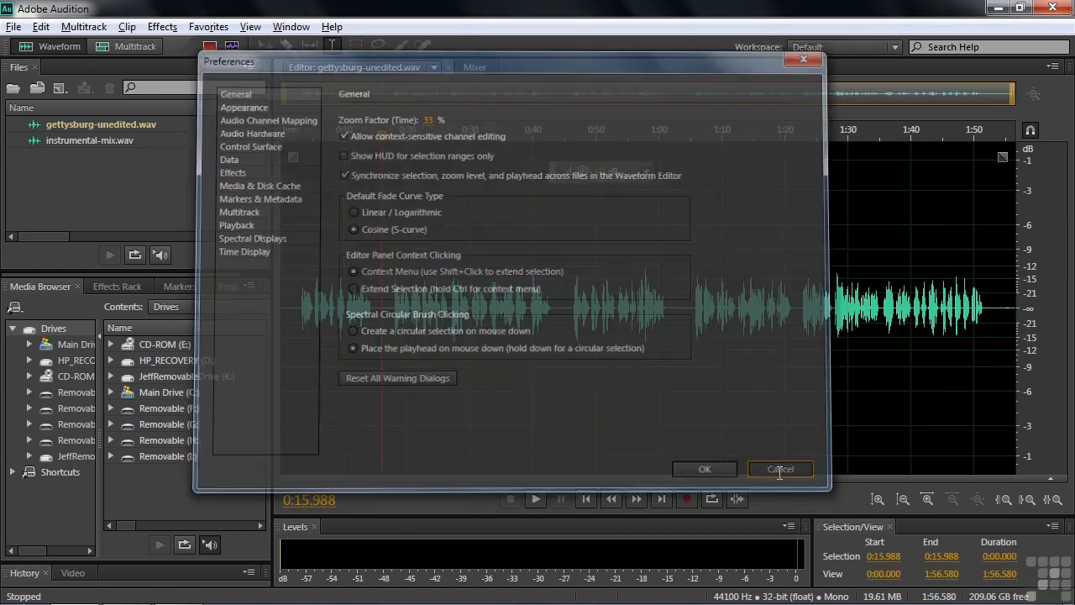
# Select and release the passage from about 0:46 to 1:02, and boost the whole narration's amplitude with the HUD.
pyautogui.moveTo(573, 304); pyautogui.dragTo(669, 318)
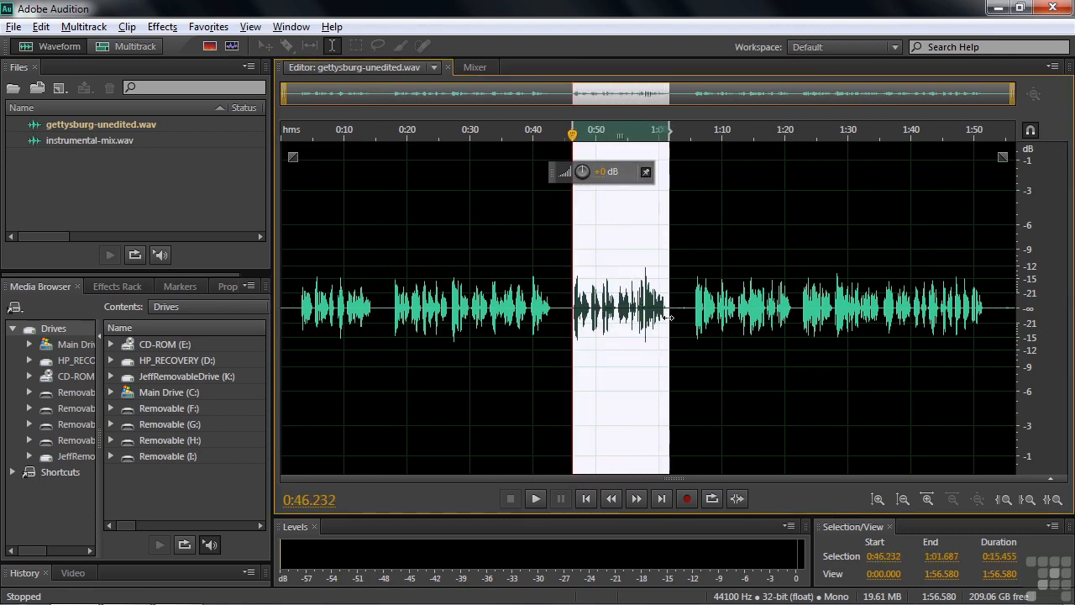
pyautogui.click(535, 262)
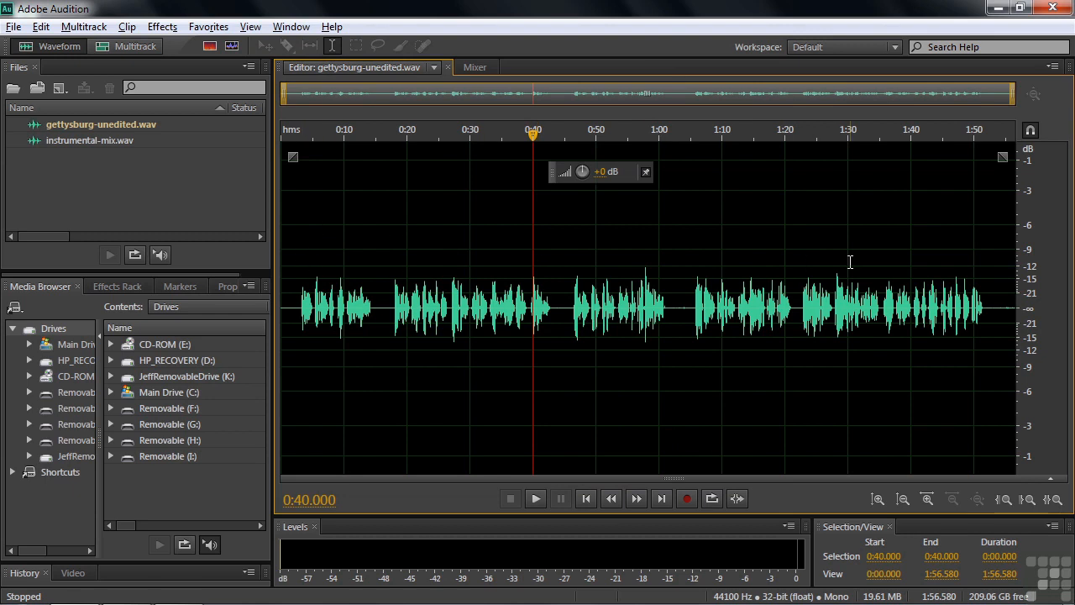
pyautogui.moveTo(581, 171); pyautogui.dragTo(591, 129)
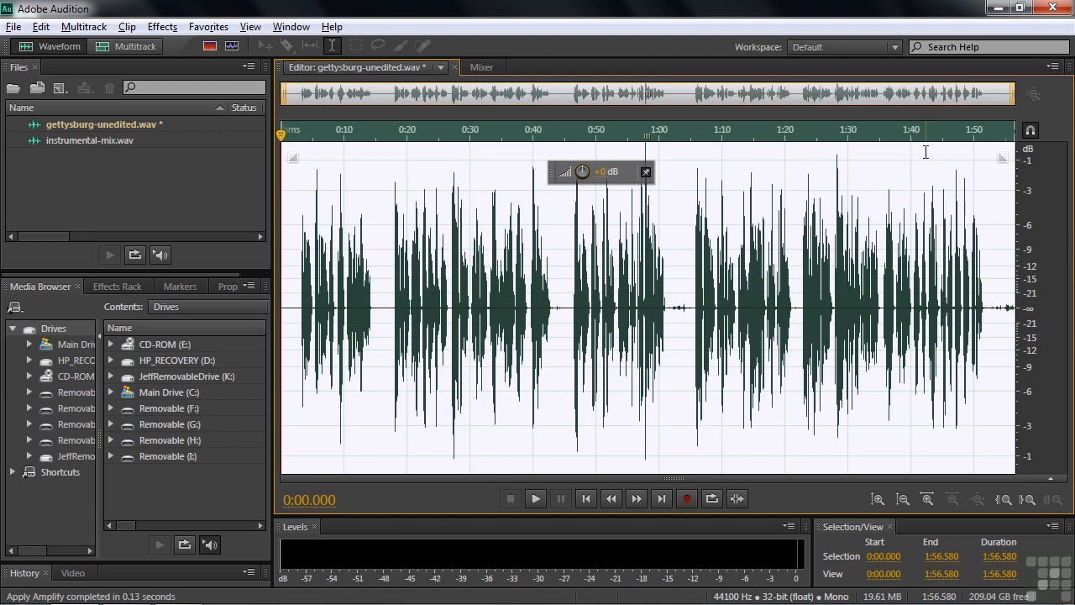
pyautogui.click(567, 300)
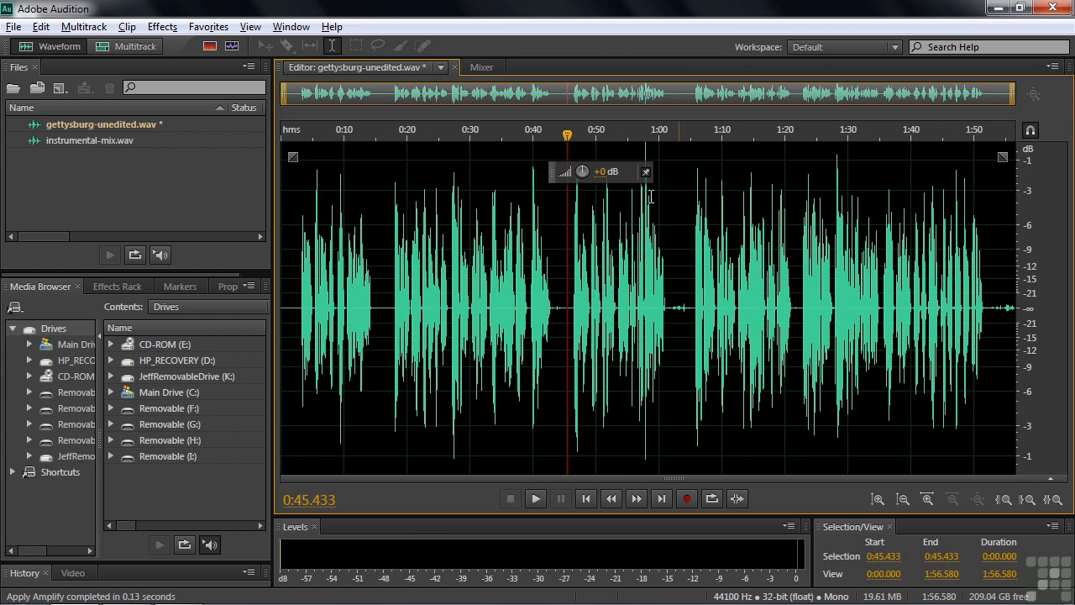
# Listen to the boosted narration from about 0:03 and undo the amplitude boost.
pyautogui.click(300, 310)
pyautogui.press('space')
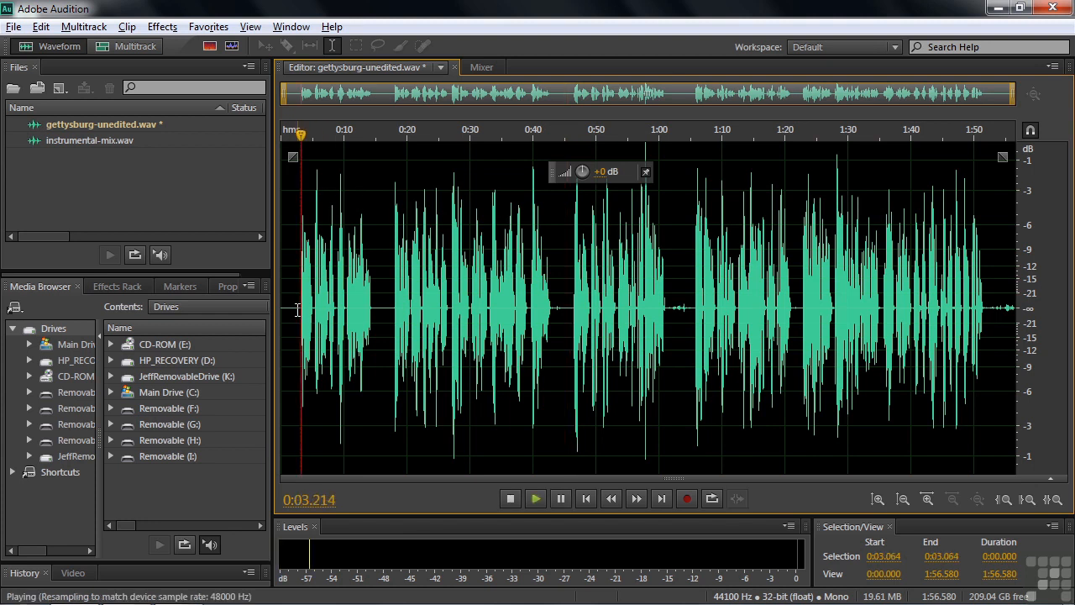
pyautogui.press('space')
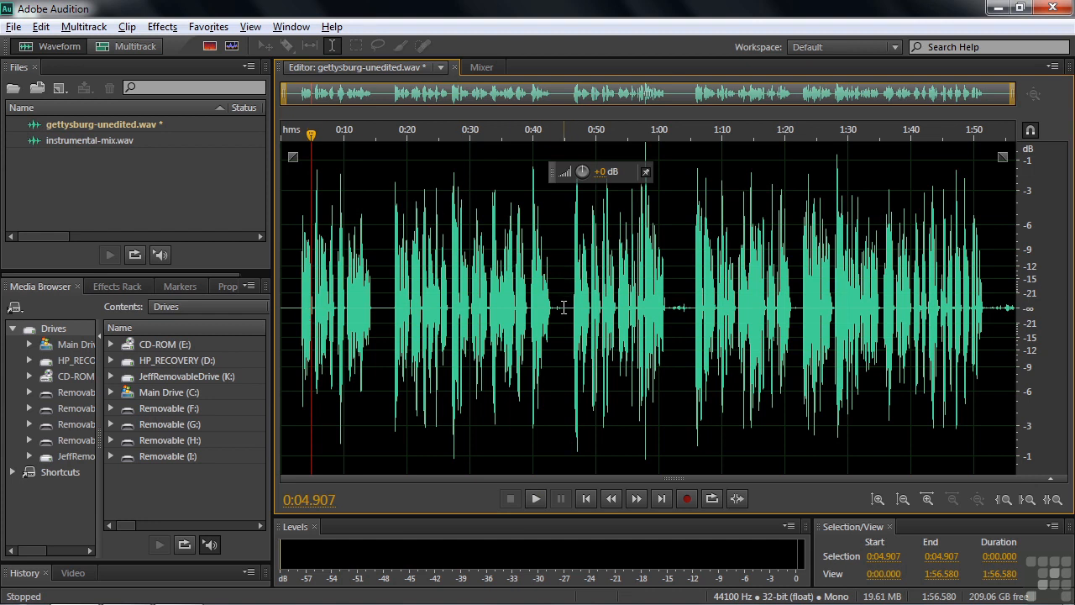
pyautogui.hotkey('ctrl', 'z')
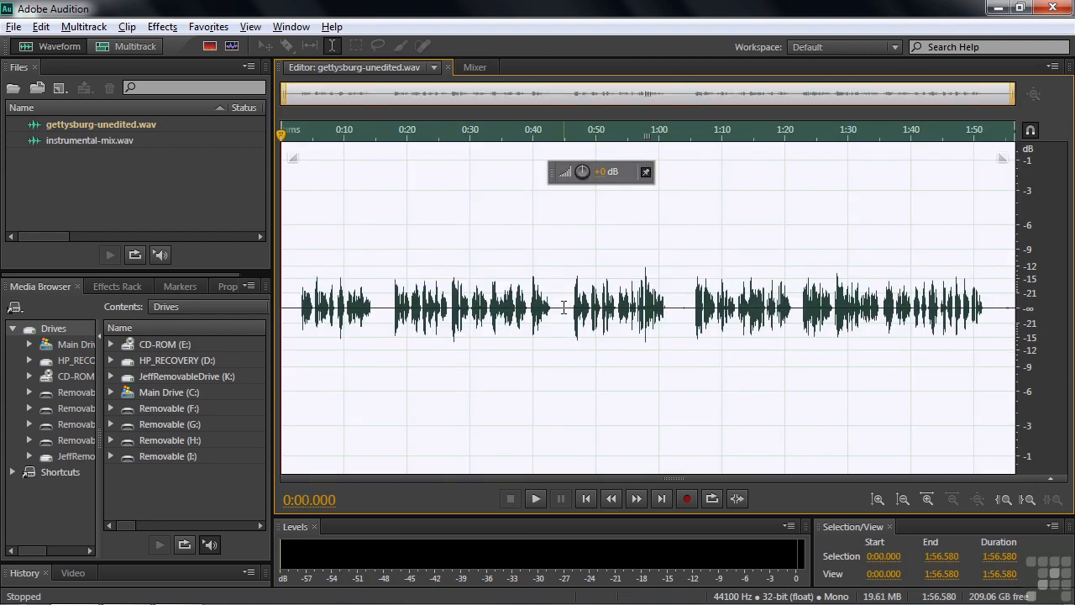
# Boost the whole narration's amplitude twice until the peaks clip, and listen to it from about 0:18.
pyautogui.moveTo(581, 172); pyautogui.dragTo(720, 169)
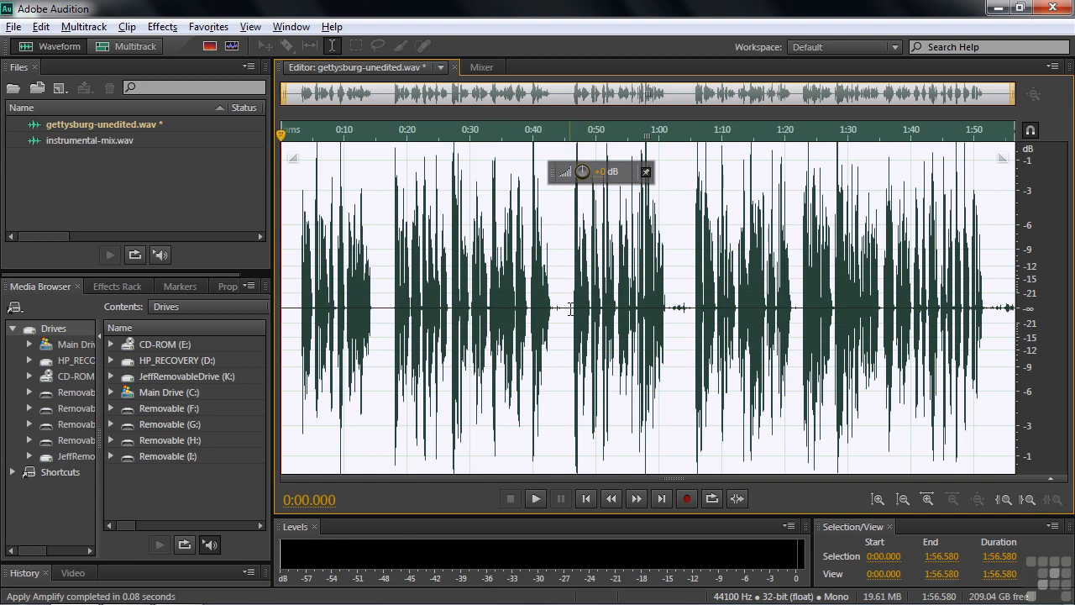
pyautogui.moveTo(587, 172); pyautogui.dragTo(635, 174)
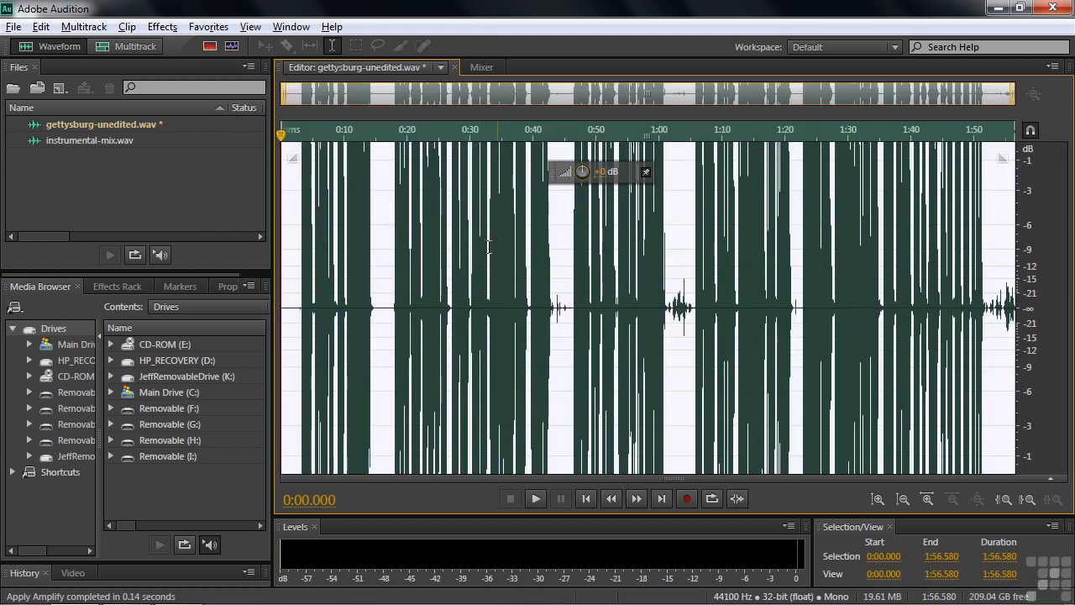
pyautogui.click(396, 294)
pyautogui.click(392, 298)
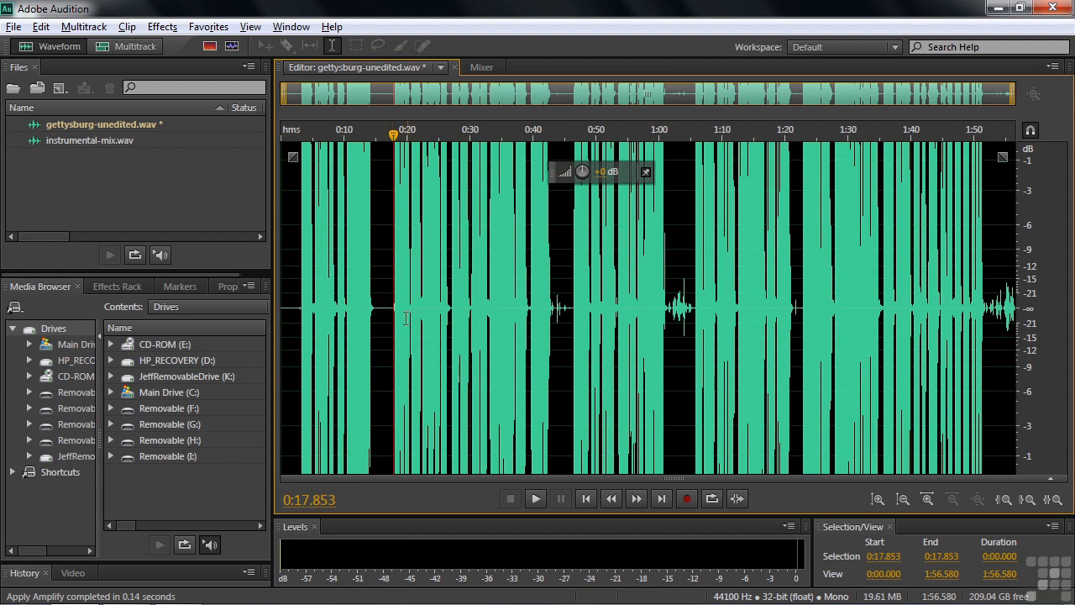
pyautogui.press('space')
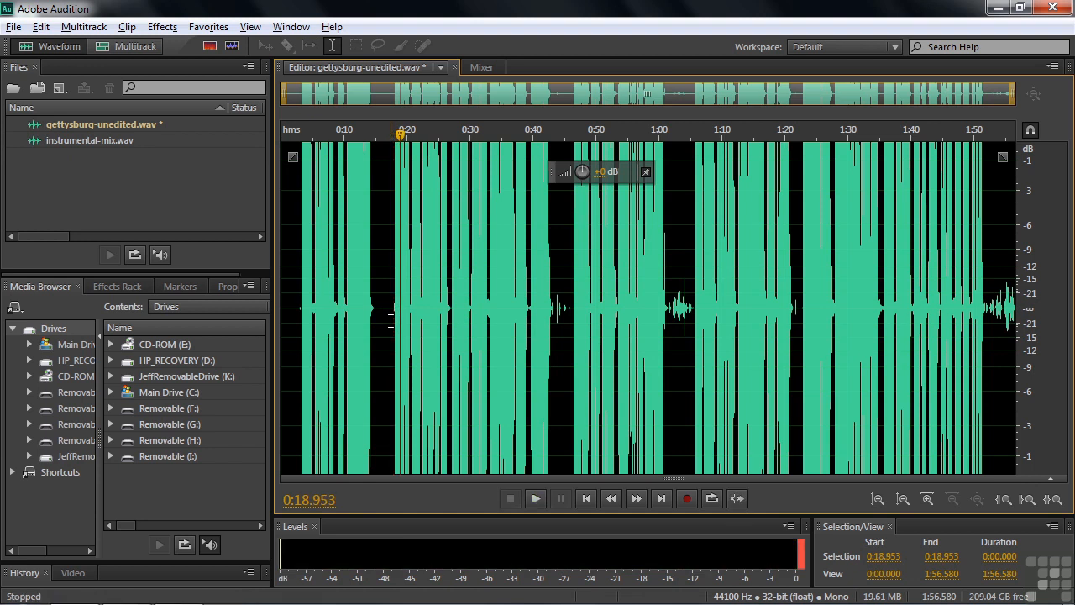
pyautogui.press('space')
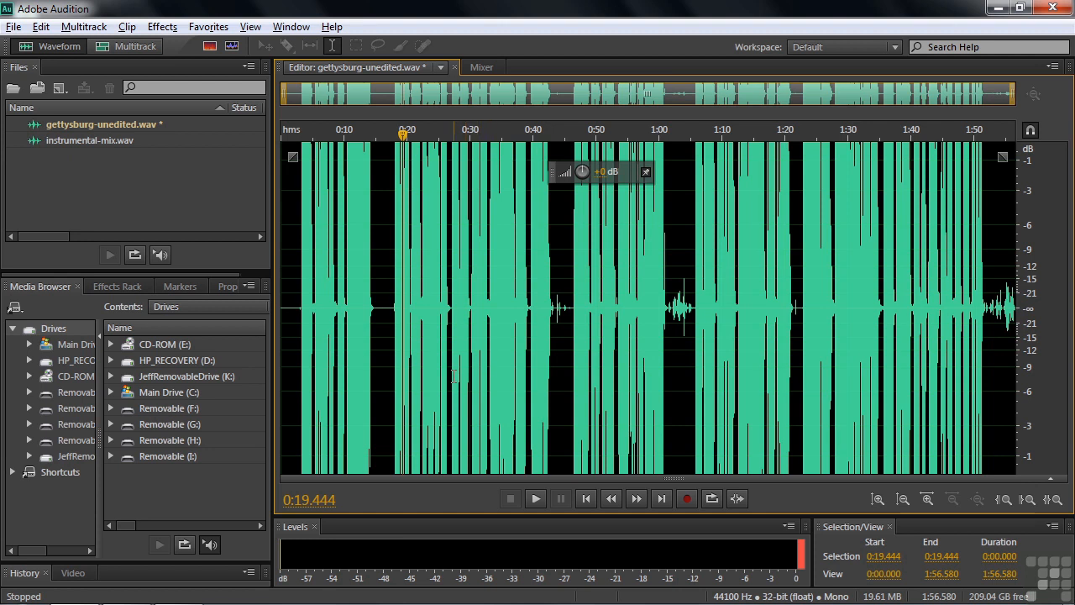
# Undo both amplitude boosts and clear the selection.
pyautogui.hotkey('ctrl', 'a')
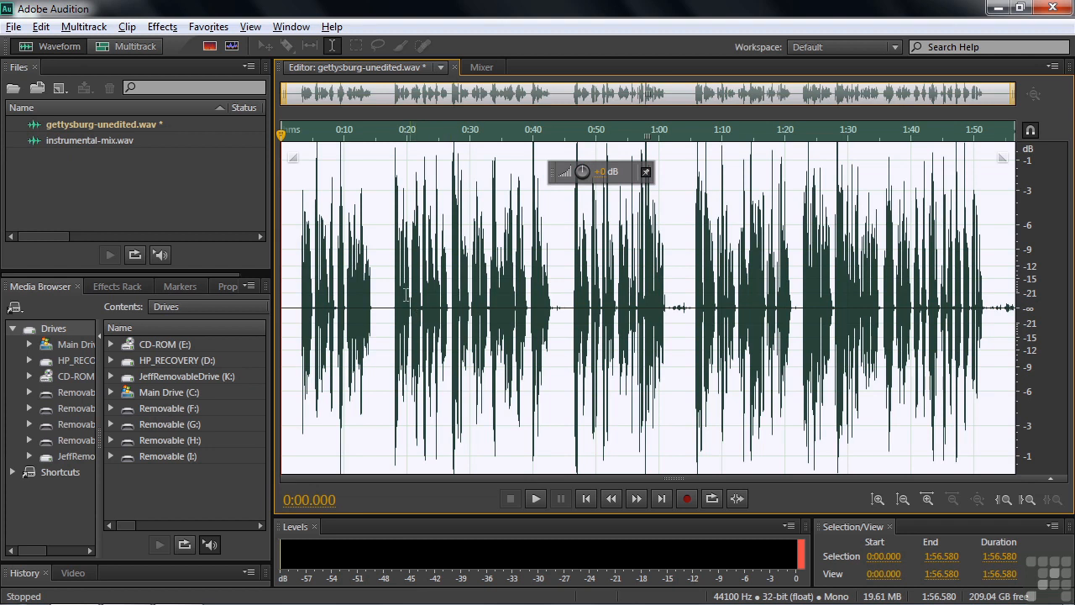
pyautogui.hotkey('ctrl', 'z')
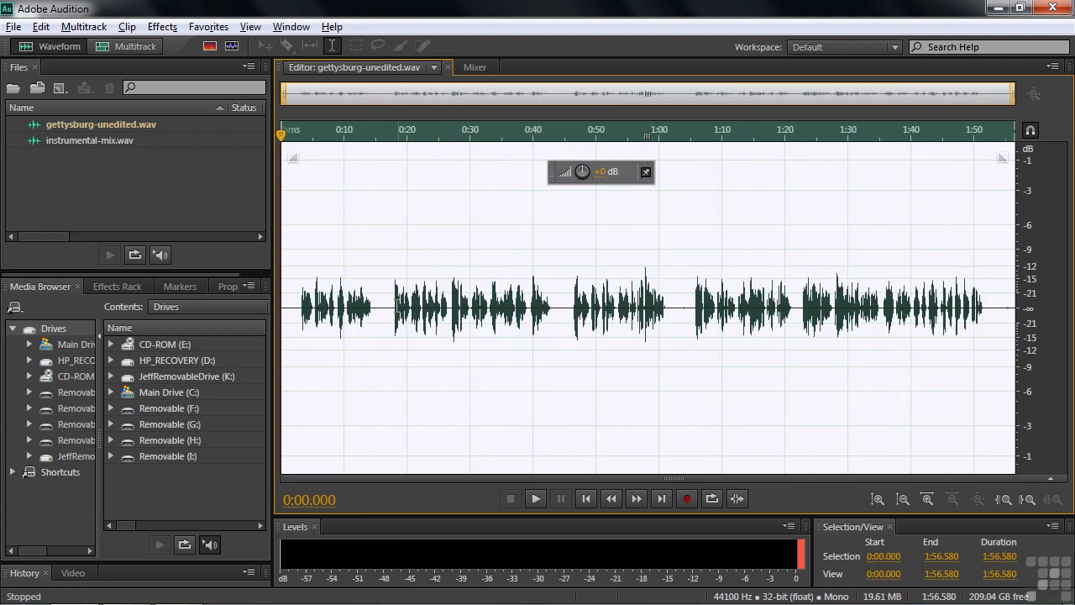
pyautogui.click(384, 310)
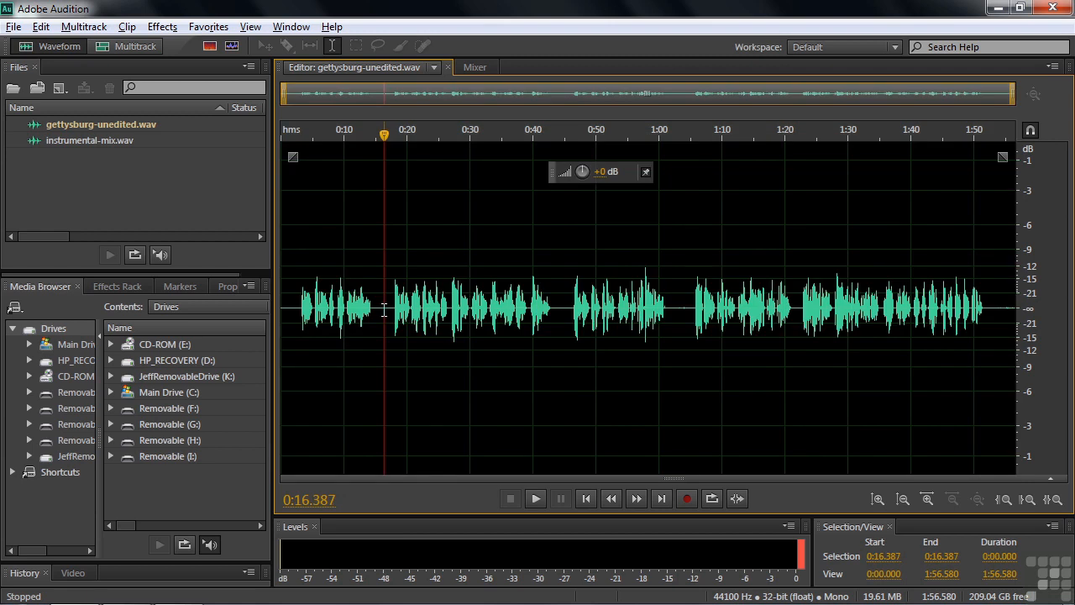
# Select the first phrase from about 0:02 to 0:15 and boost only its amplitude with the HUD, leaving it deselected.
pyautogui.moveTo(295, 308); pyautogui.dragTo(378, 311)
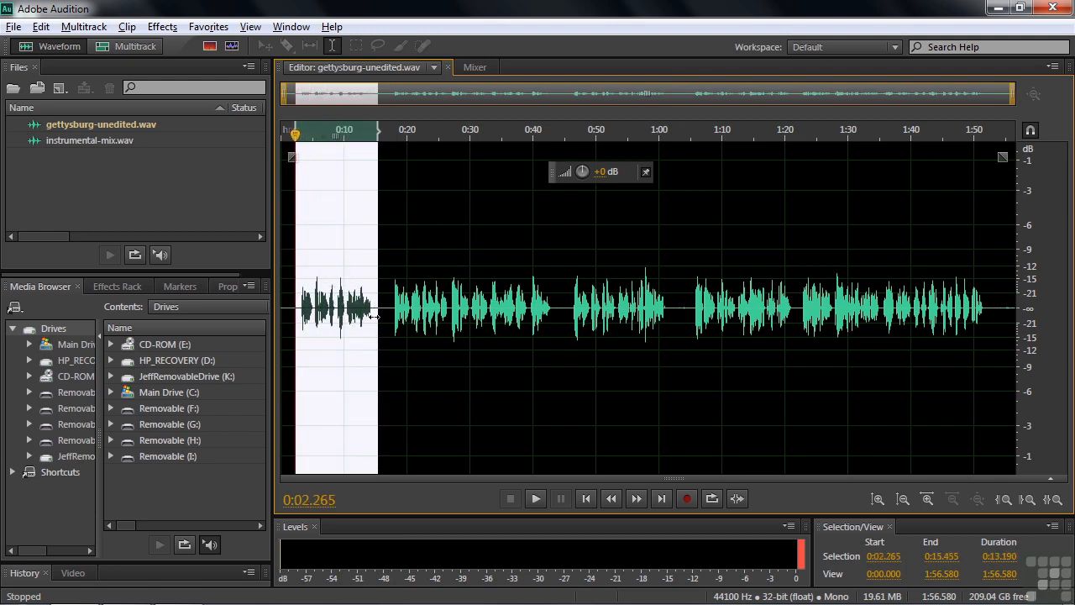
pyautogui.moveTo(581, 175); pyautogui.dragTo(639, 180)
pyautogui.click(356, 298)
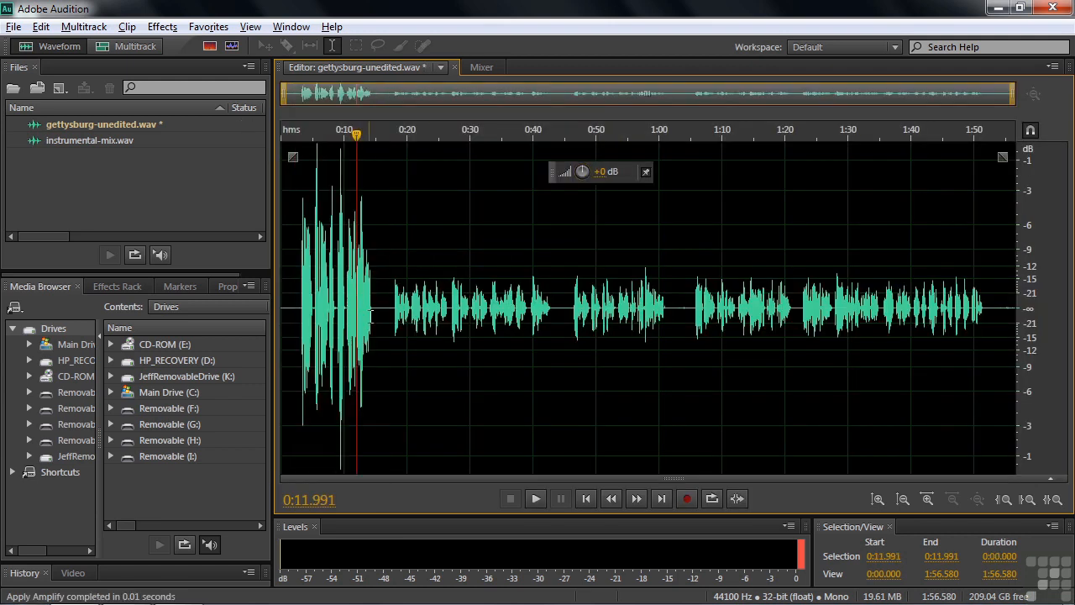
# Compare the loudness by playing the boosted phrase from about 0:12 and the untouched phrase from about 0:19.
pyautogui.press('space')
pyautogui.press('space')
pyautogui.click(400, 327)
pyautogui.press('space')
pyautogui.press('space')
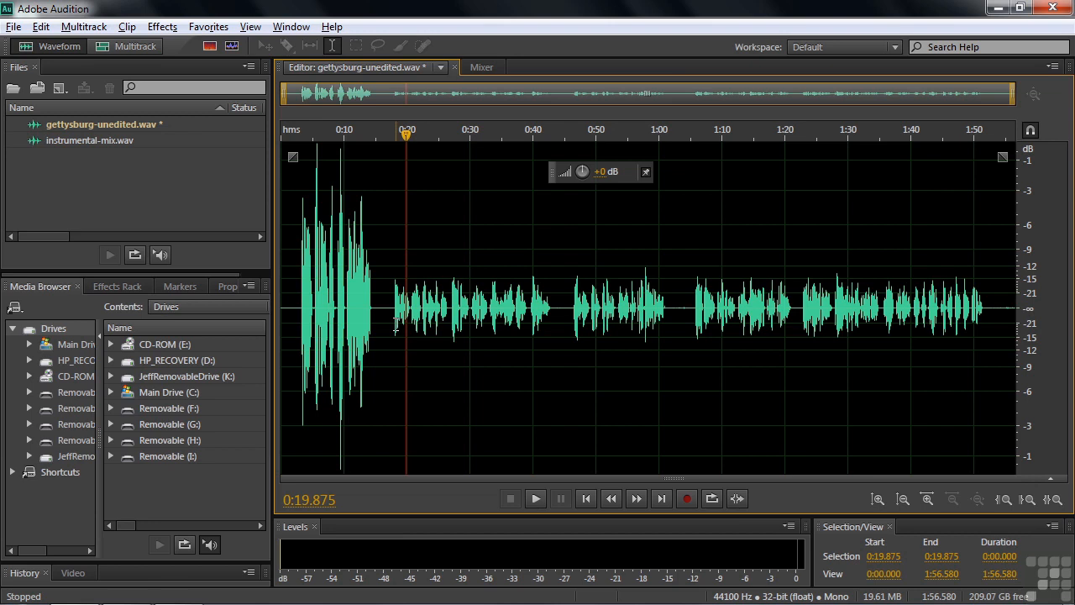
# Open instrumental-mix.wav in the waveform editor.
pyautogui.doubleClick(51, 141)
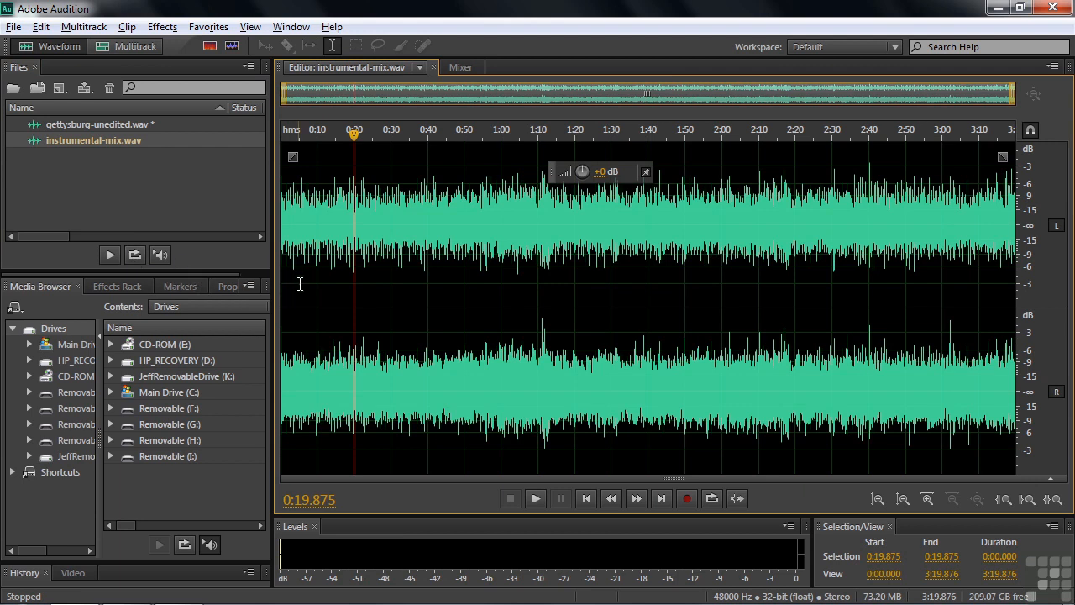
# Boost the whole instrumental mix moderately with the amplitude HUD and play it from about 1:07.
pyautogui.moveTo(578, 170); pyautogui.dragTo(606, 182)
pyautogui.click(527, 201)
pyautogui.press('space')
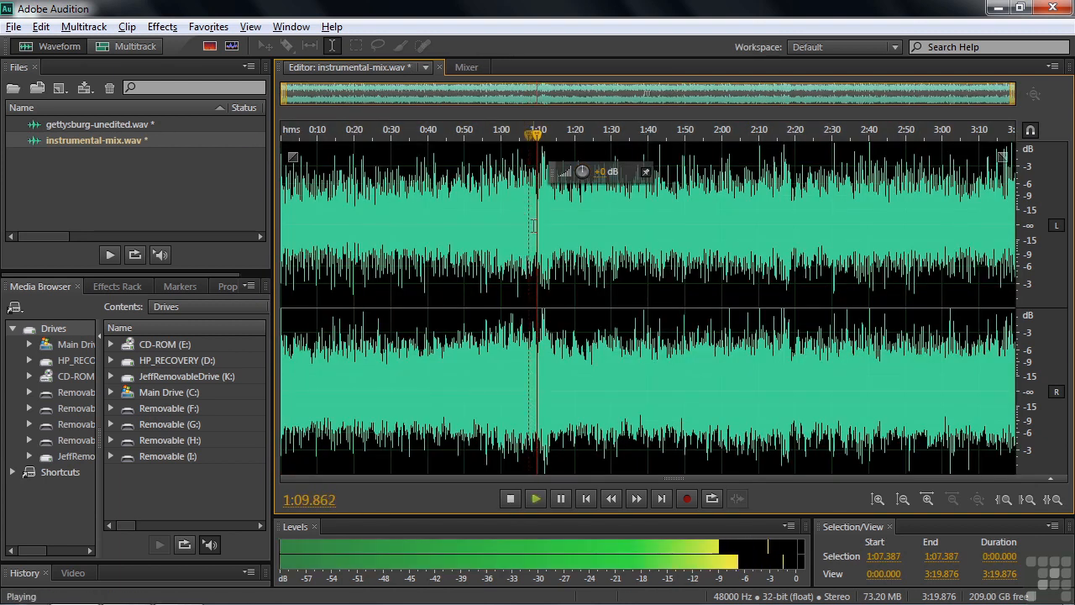
pyautogui.press('space')
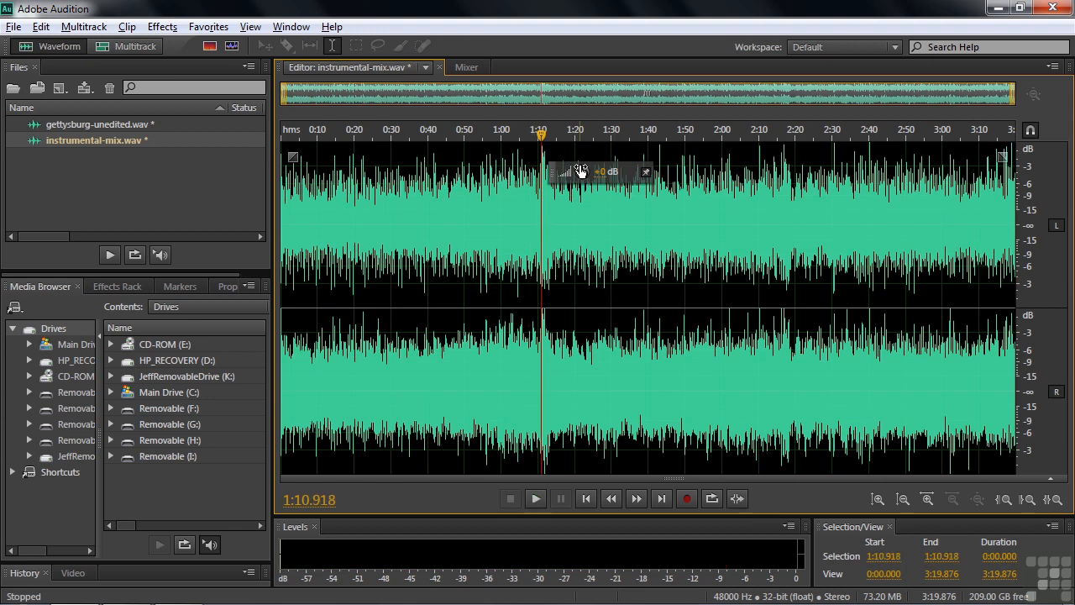
# Raise the whole mix's amplitude further into heavy clipping with the HUD and play it from 1:00.
pyautogui.moveTo(580, 171); pyautogui.dragTo(626, 182)
pyautogui.click(502, 270)
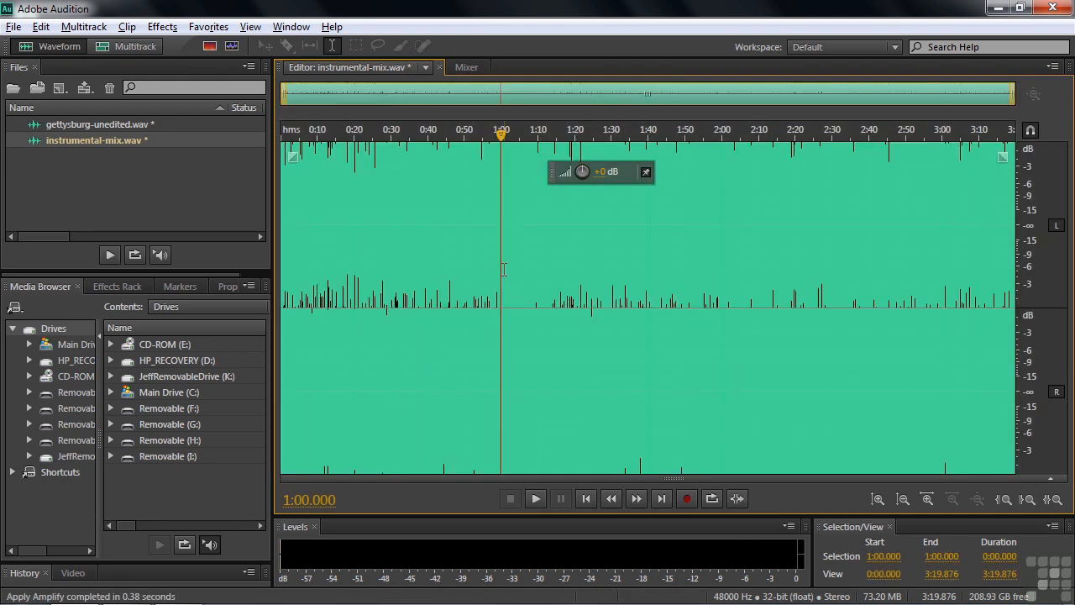
pyautogui.press('space')
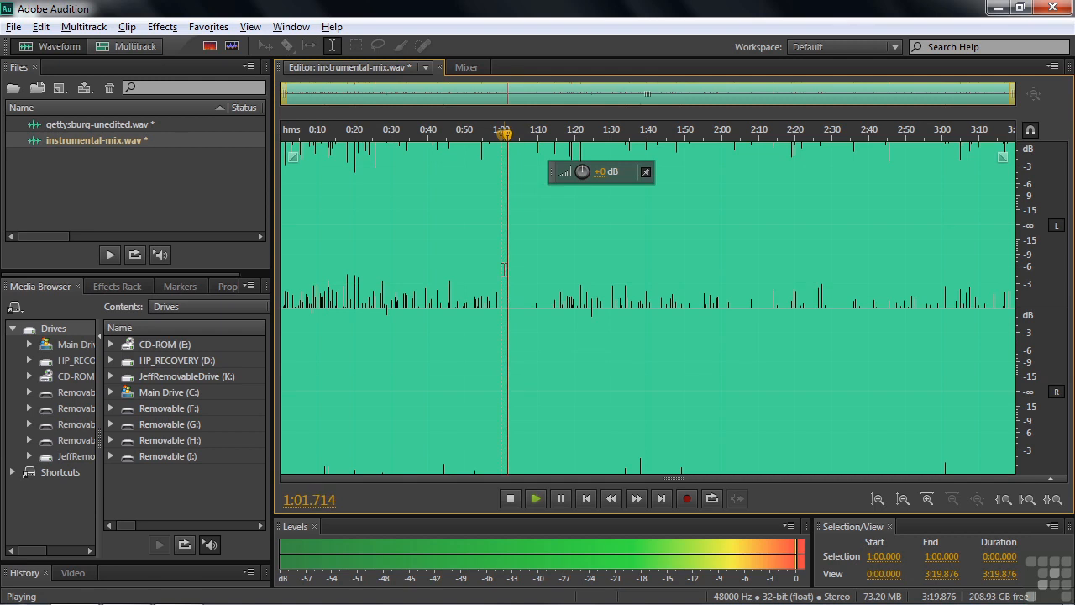
pyautogui.press('space')
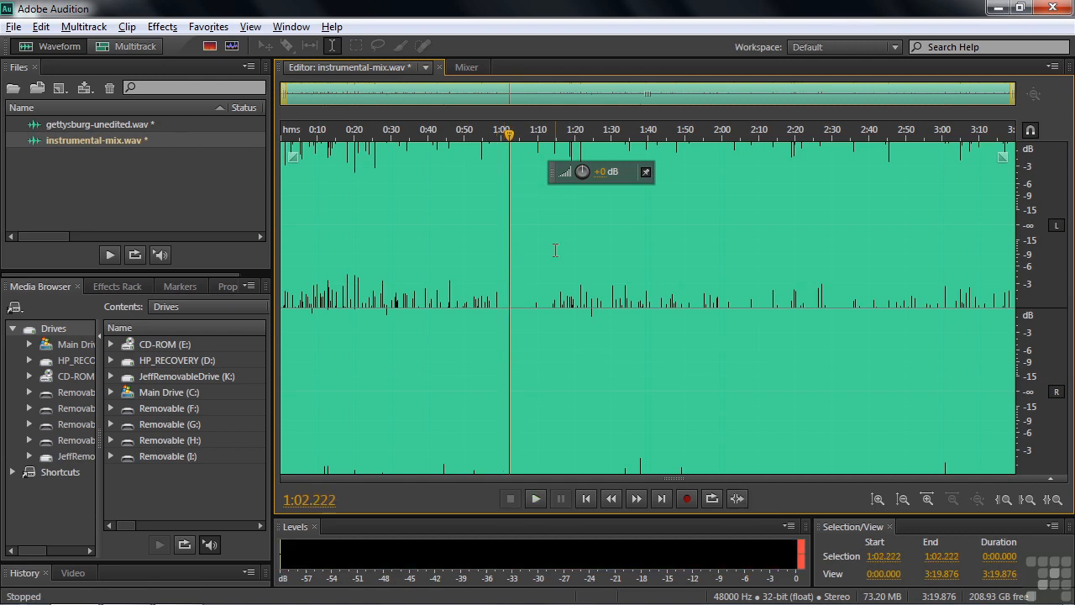
# Undo both amplitude boosts on the instrumental mix and clear the selection.
pyautogui.hotkey('ctrl', 'z')
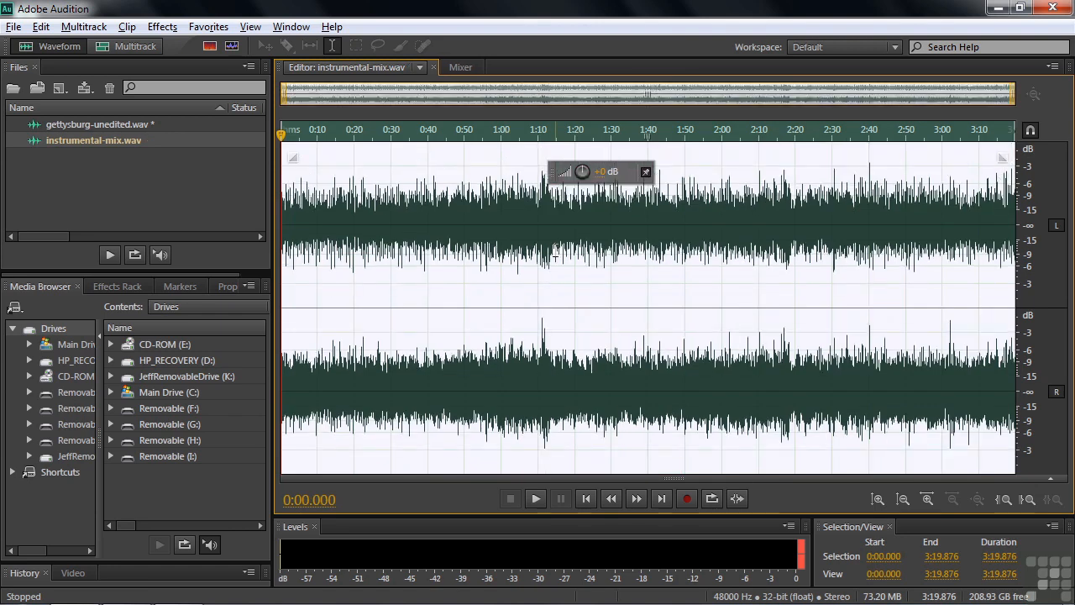
pyautogui.click(547, 246)
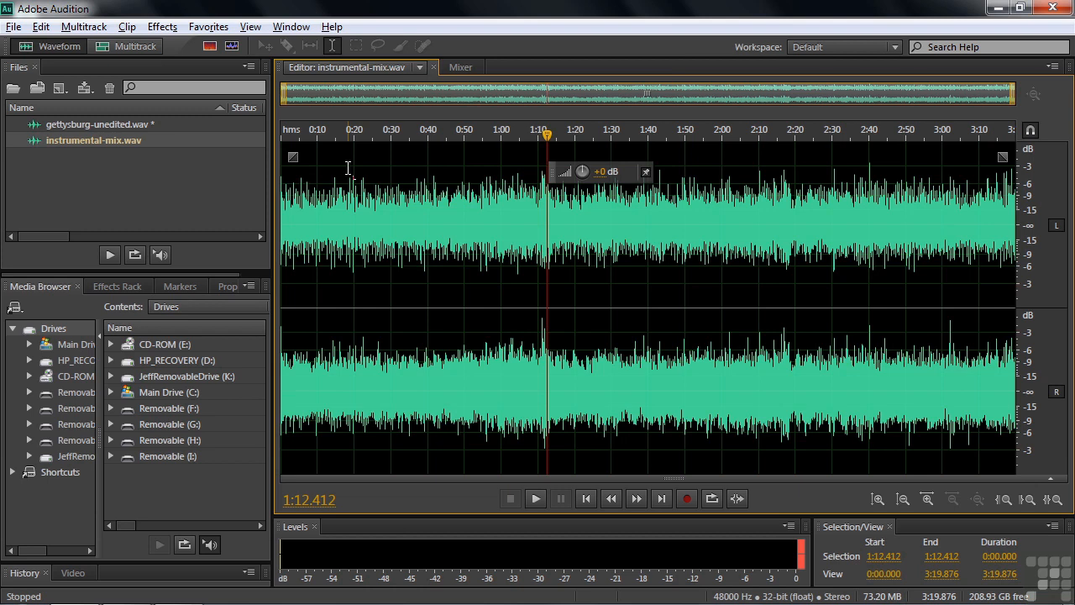
# Zoom to the first 3 seconds and apply a cosine fade-in about 0.5 seconds long with a curve value of -5.
pyautogui.moveTo(291, 131); pyautogui.dragTo(268, 149)
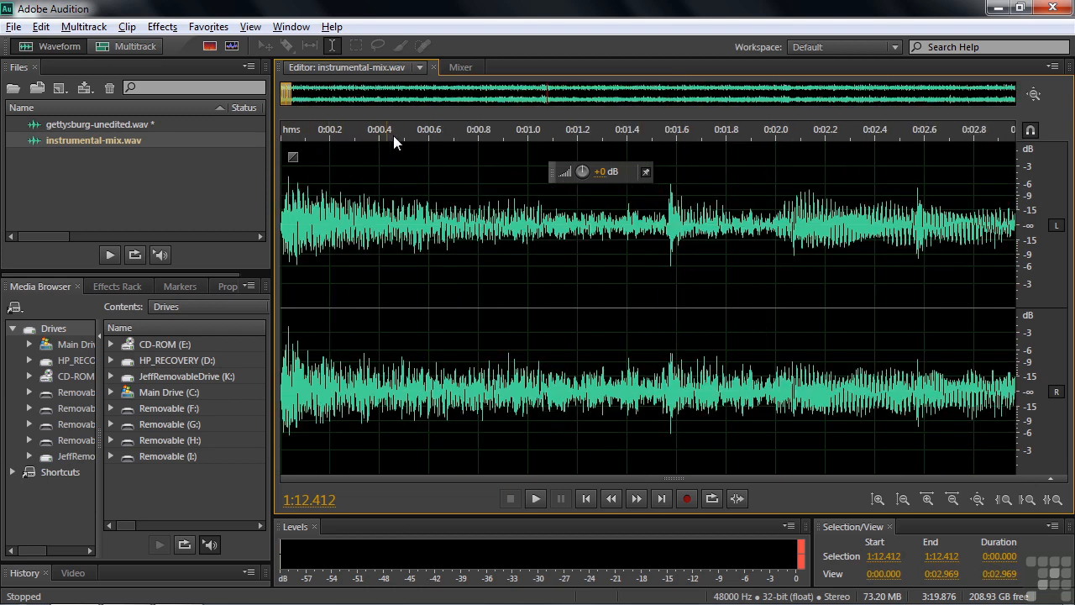
pyautogui.moveTo(293, 158); pyautogui.dragTo(415, 161)
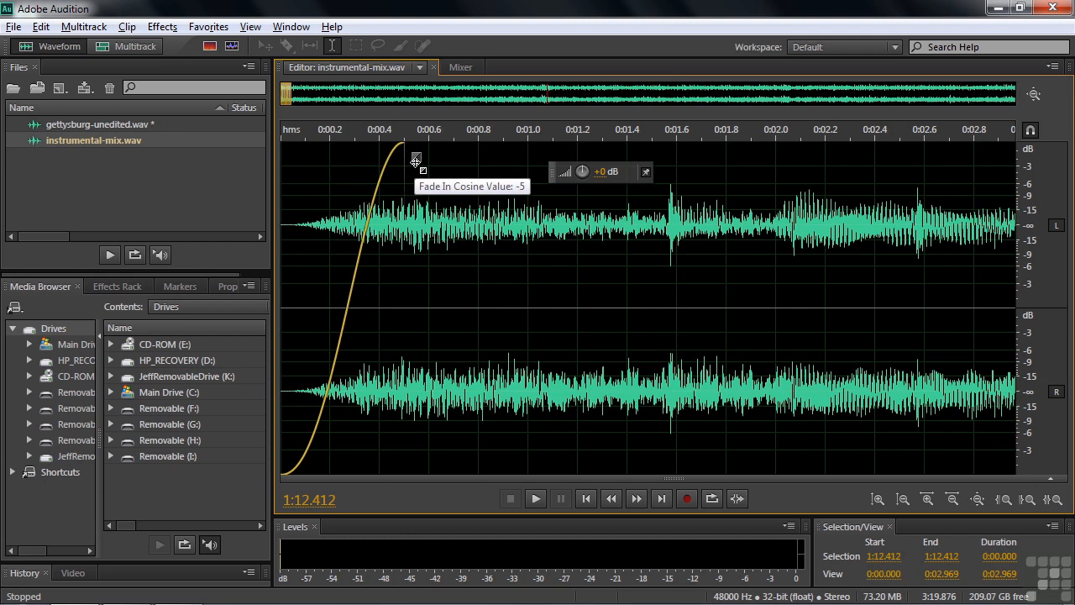
pyautogui.moveTo(415, 161); pyautogui.dragTo(412, 156)
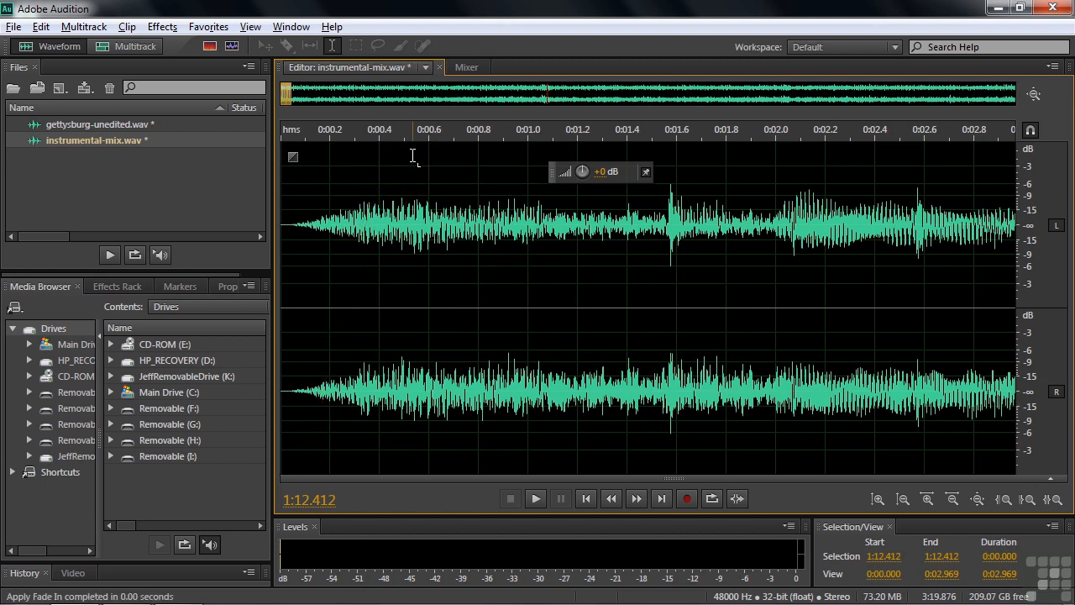
# Play the cosine-faded opening from the start of the file and undo that fade.
pyautogui.press('Home')
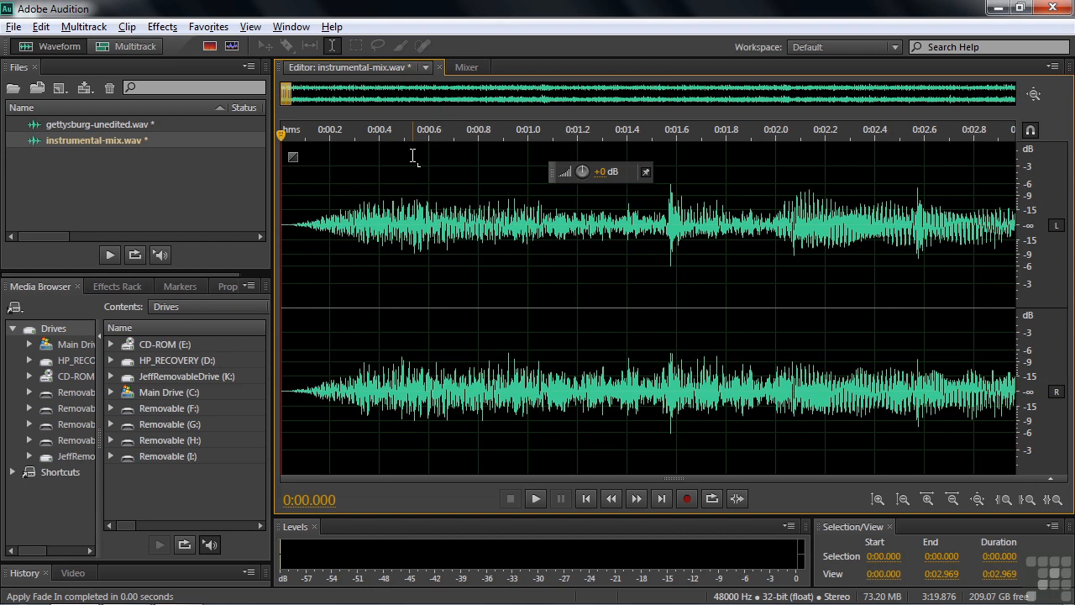
pyautogui.press('space')
pyautogui.press('space')
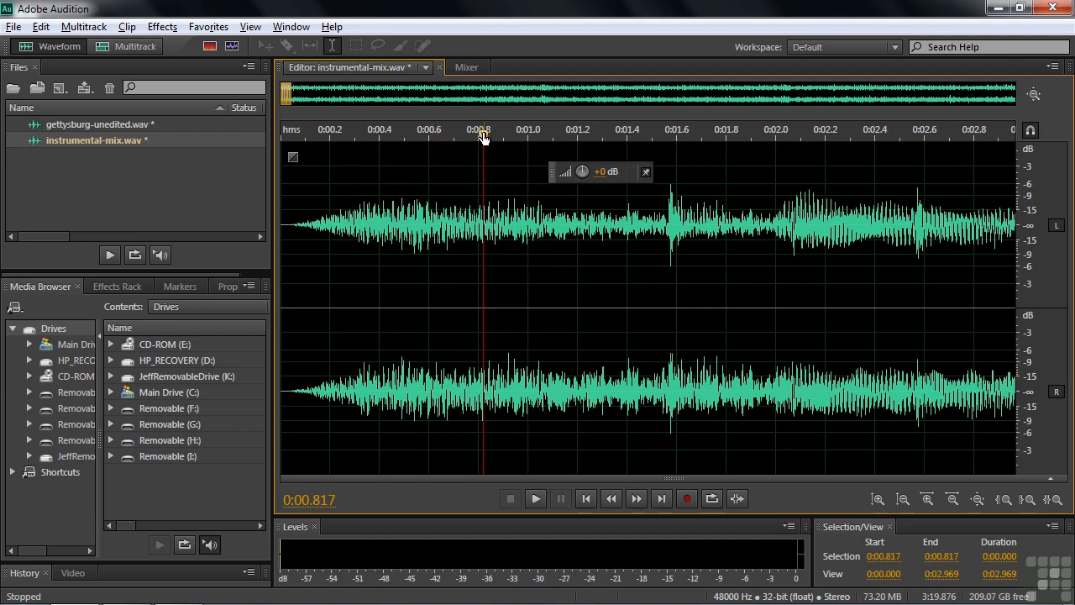
pyautogui.hotkey('ctrl', 'z')
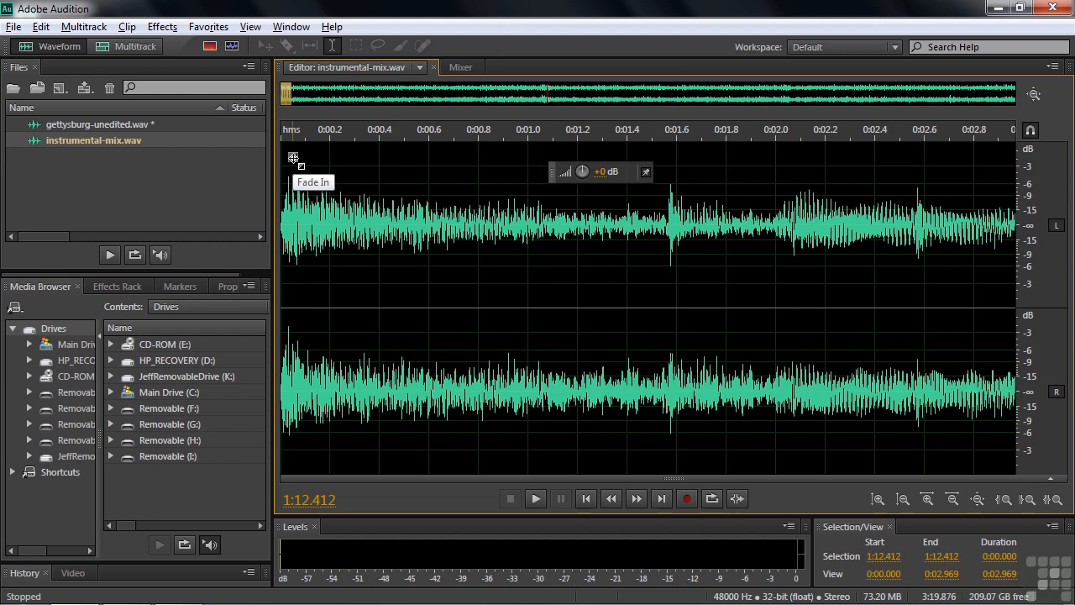
# Apply a fast-rising linear-type fade-in about 0.6 seconds long to the opening of the mix.
pyautogui.moveTo(293, 157); pyautogui.dragTo(376, 124)
pyautogui.press('ctrl')
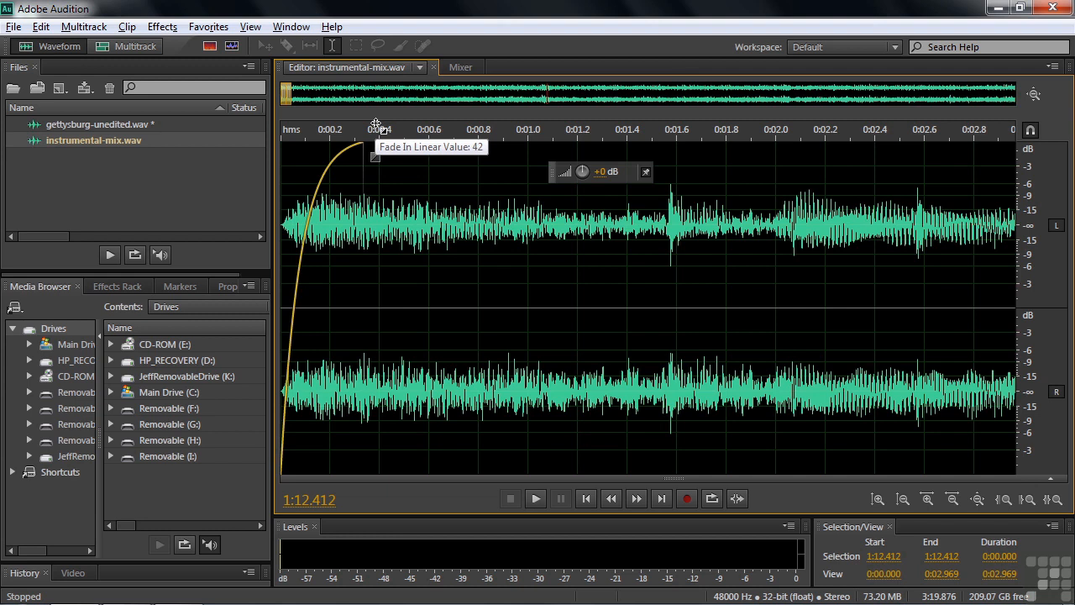
pyautogui.moveTo(375, 124); pyautogui.dragTo(444, 125)
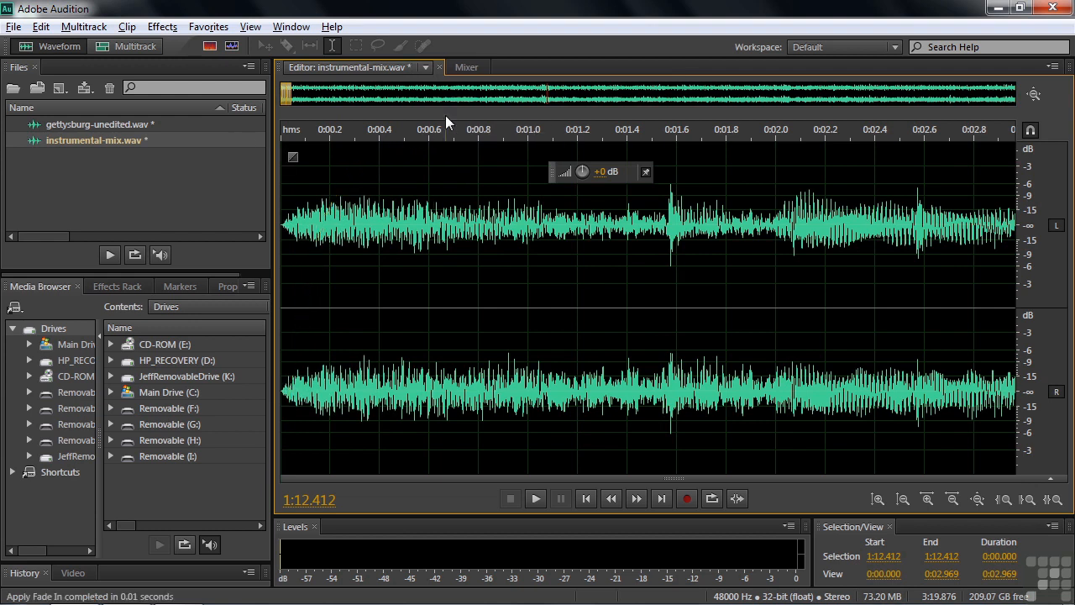
# Play the opening with the linear-type fade from the start and undo that fade.
pyautogui.press('Home')
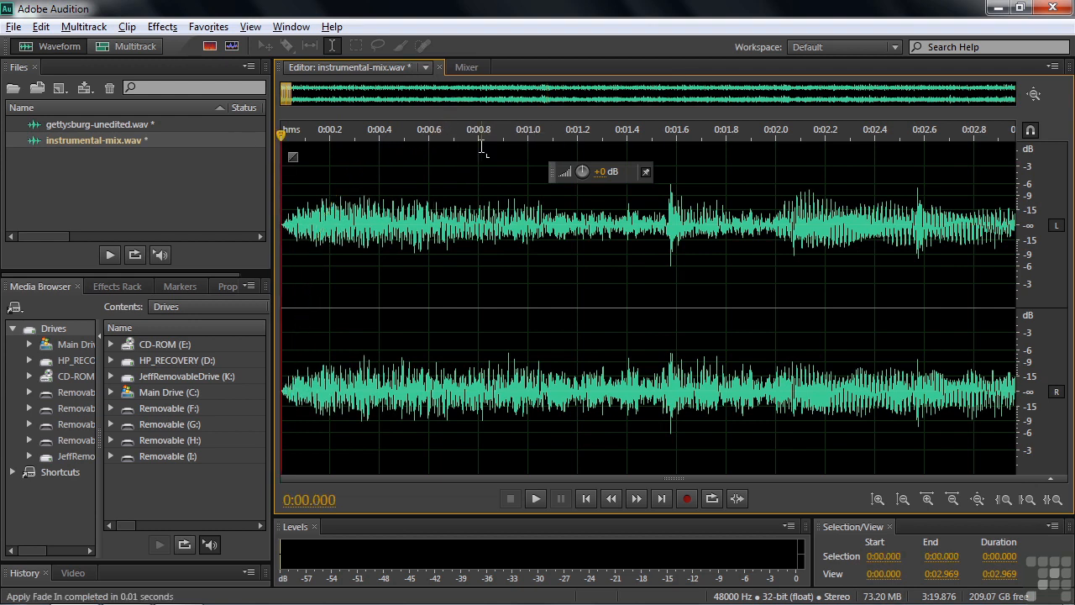
pyautogui.press('space')
pyautogui.press('space')
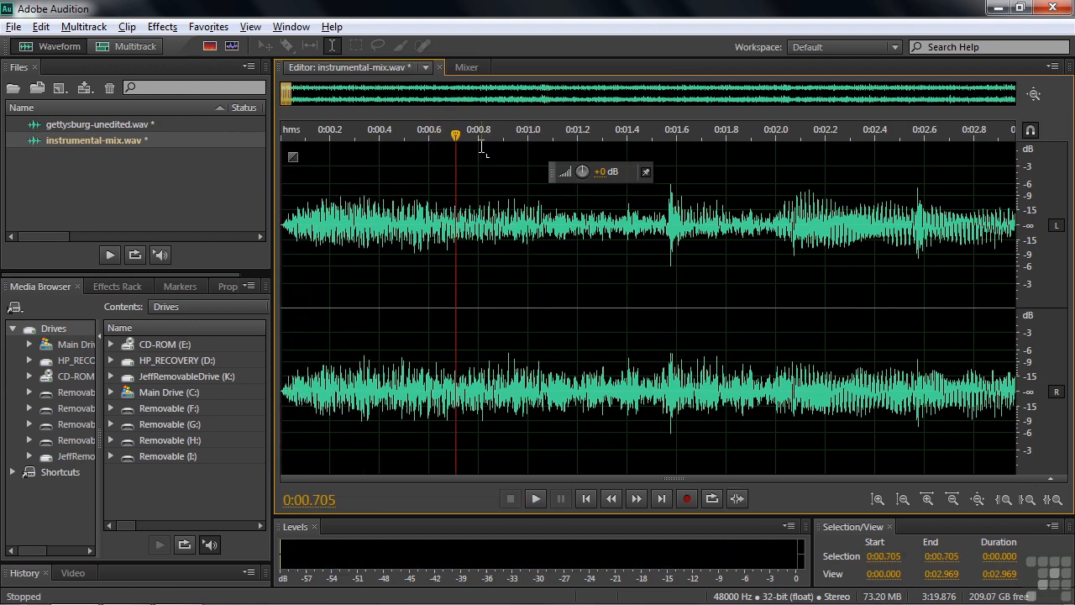
pyautogui.hotkey('ctrl', 'z')
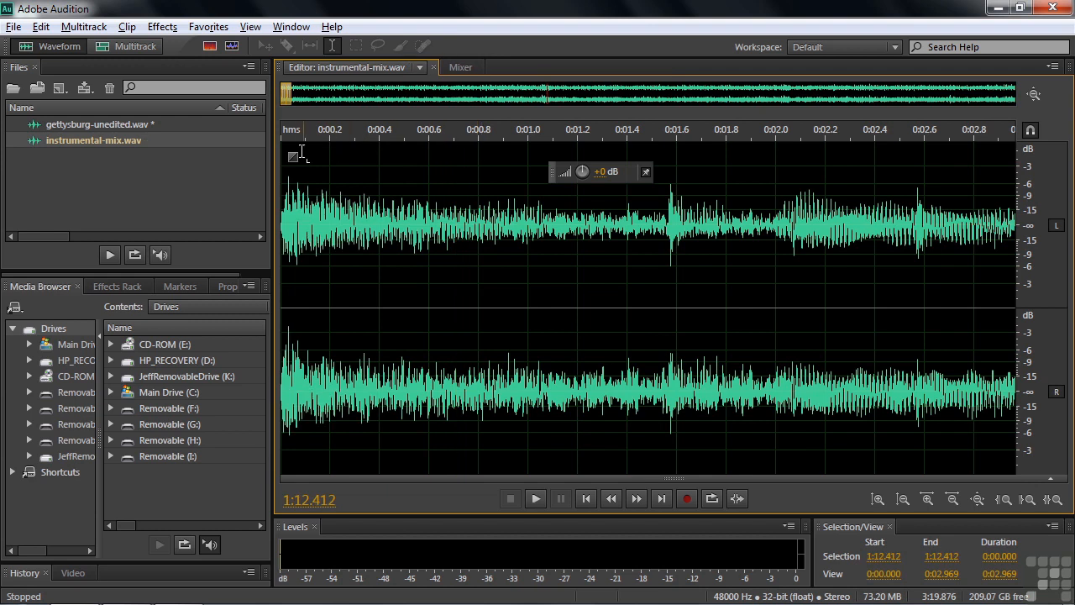
# Apply a fade-in over about the first half second with a curve that stays silent and rises late.
pyautogui.moveTo(292, 159); pyautogui.dragTo(418, 223)
pyautogui.click(409, 225)
# Play the late-rising fade from the start of the file and undo it.
pyautogui.press('Home')
pyautogui.press('space')
pyautogui.press('space')
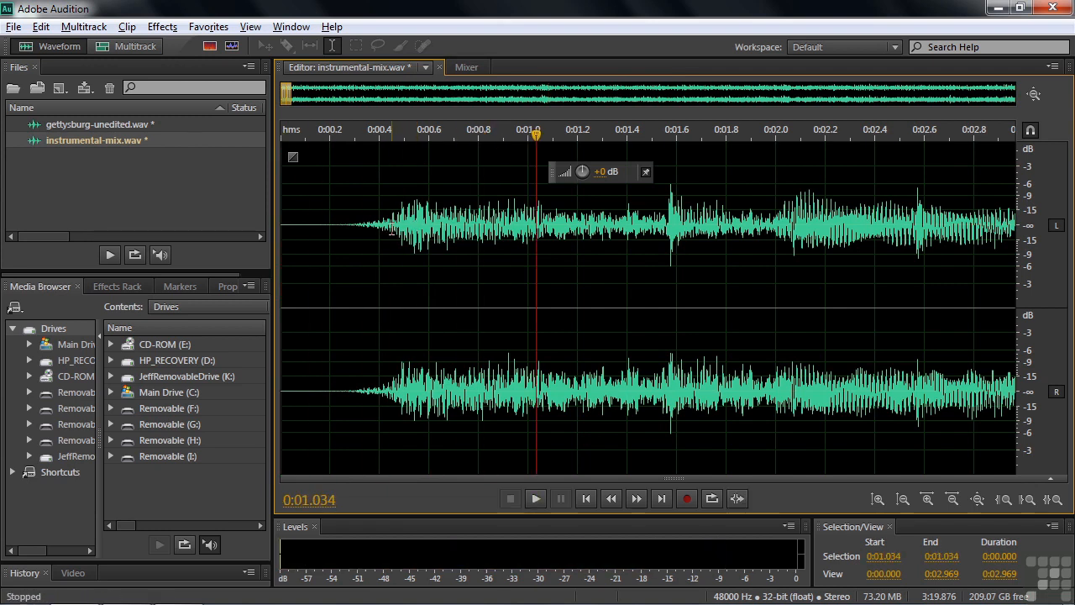
pyautogui.hotkey('ctrl', 'z')
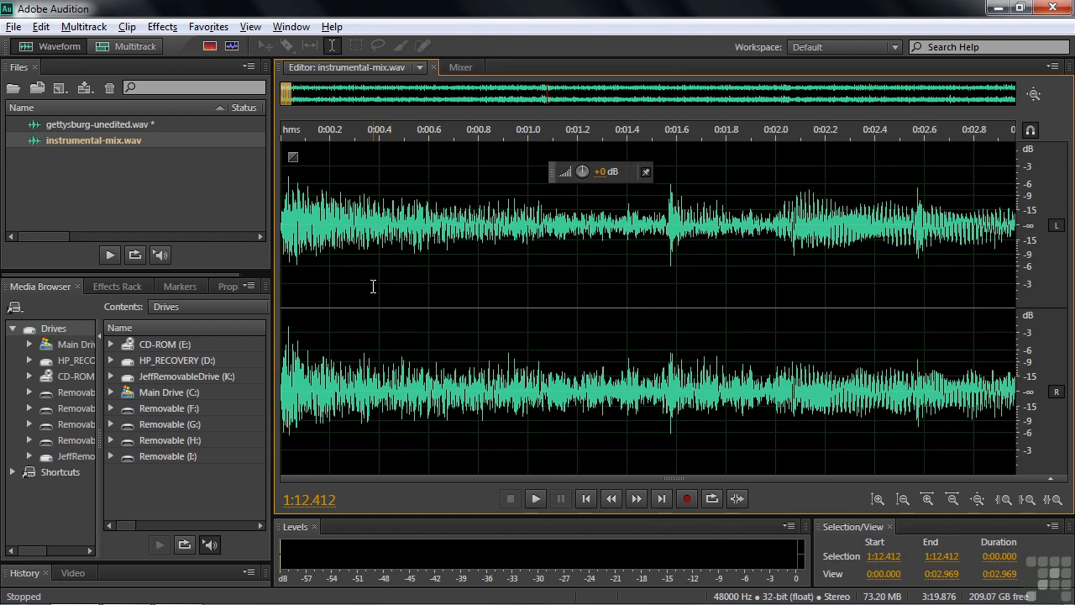
# Select the passage from 0:20 to about 0:27 in the full file and boost its amplitude strongly with the HUD.
pyautogui.press('\\')
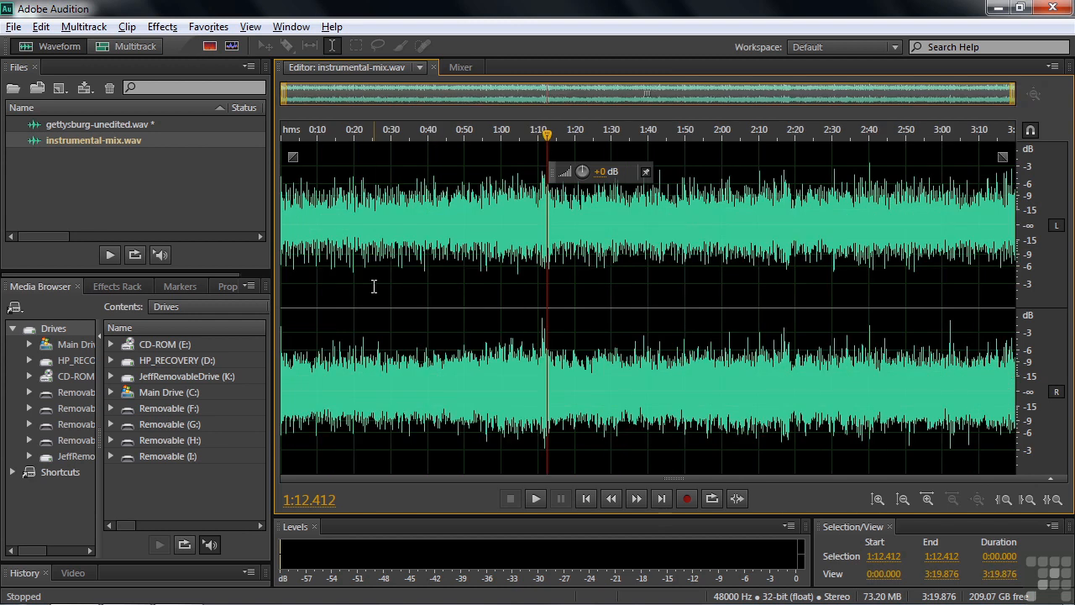
pyautogui.moveTo(354, 300); pyautogui.dragTo(380, 309)
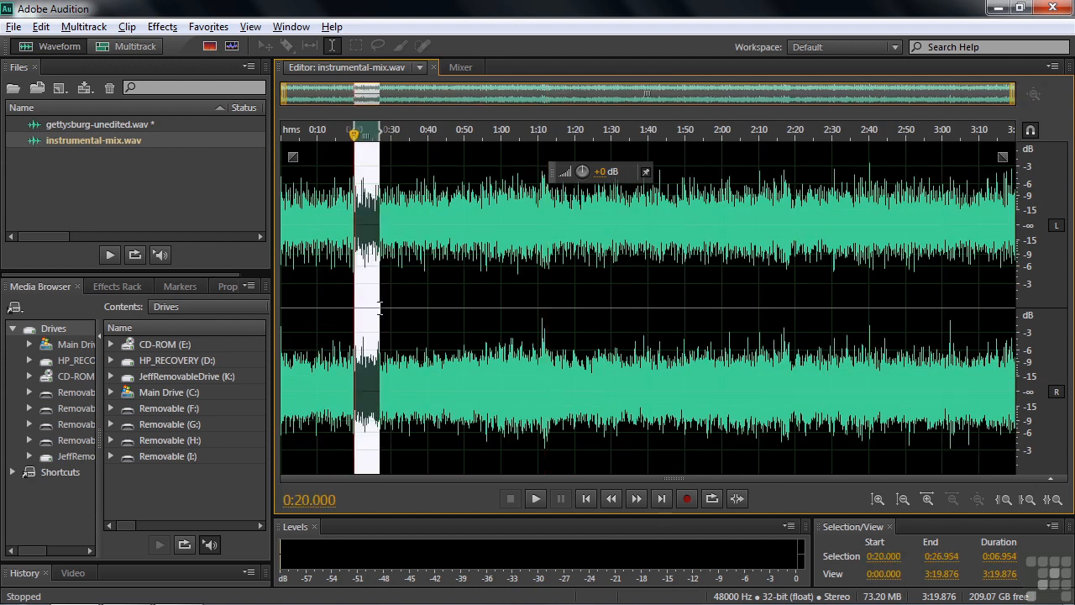
pyautogui.moveTo(583, 171); pyautogui.dragTo(612, 174)
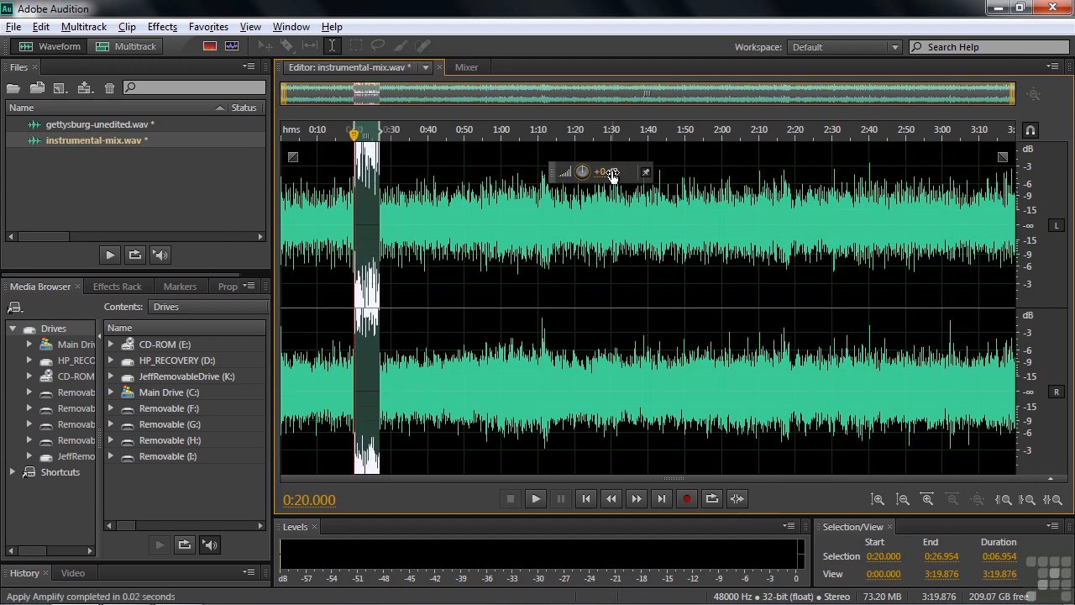
# Mark the boosted passage with a range marker and clear the selection, keeping both channels active.
pyautogui.press('m')
pyautogui.click(416, 151)
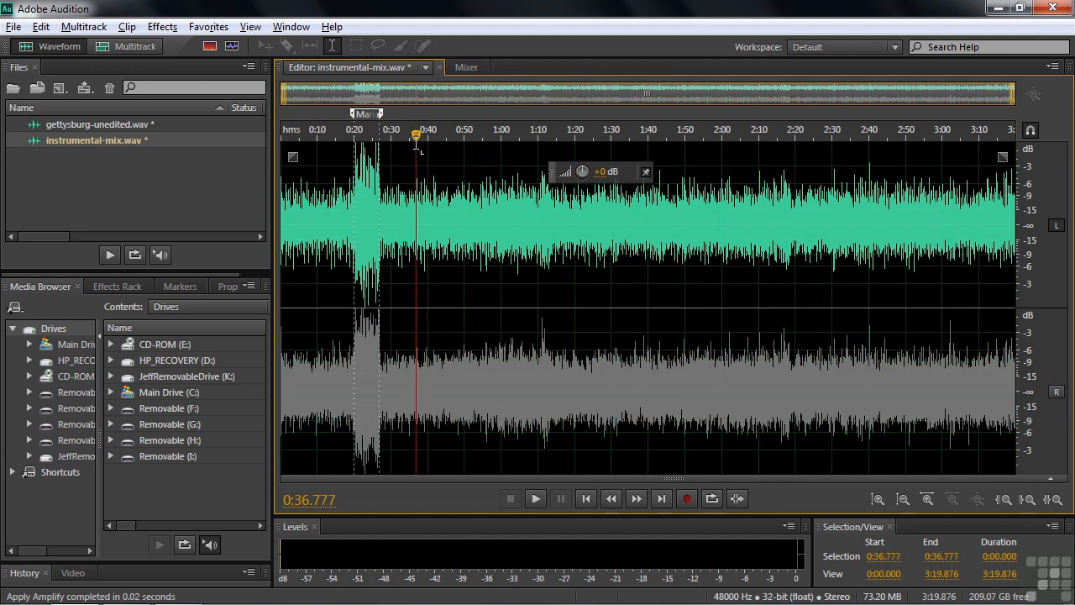
pyautogui.click(404, 170)
pyautogui.click(400, 279)
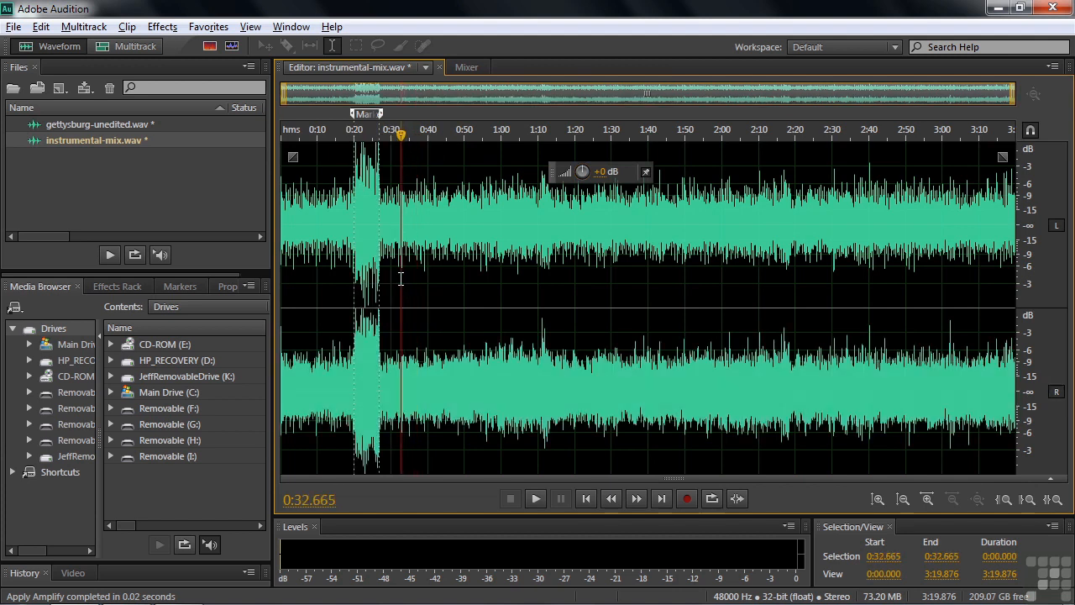
# Lower the amplitude of the passage from about 0:27 to 0:33.6 with the HUD and play across its start.
pyautogui.moveTo(404, 290); pyautogui.dragTo(382, 292)
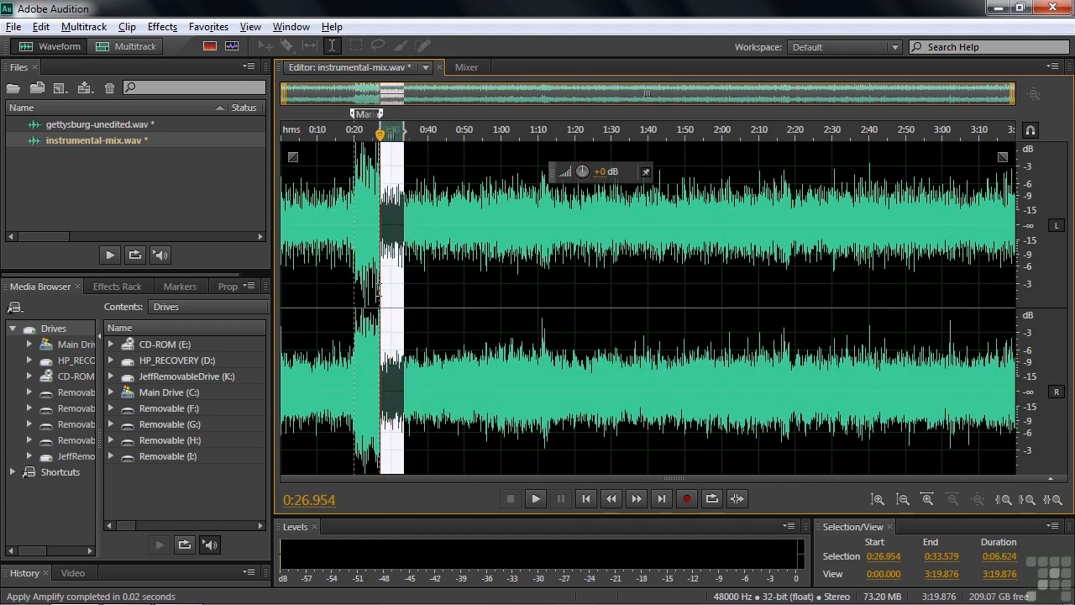
pyautogui.moveTo(582, 172); pyautogui.dragTo(555, 171)
pyautogui.moveTo(379, 134); pyautogui.dragTo(375, 145)
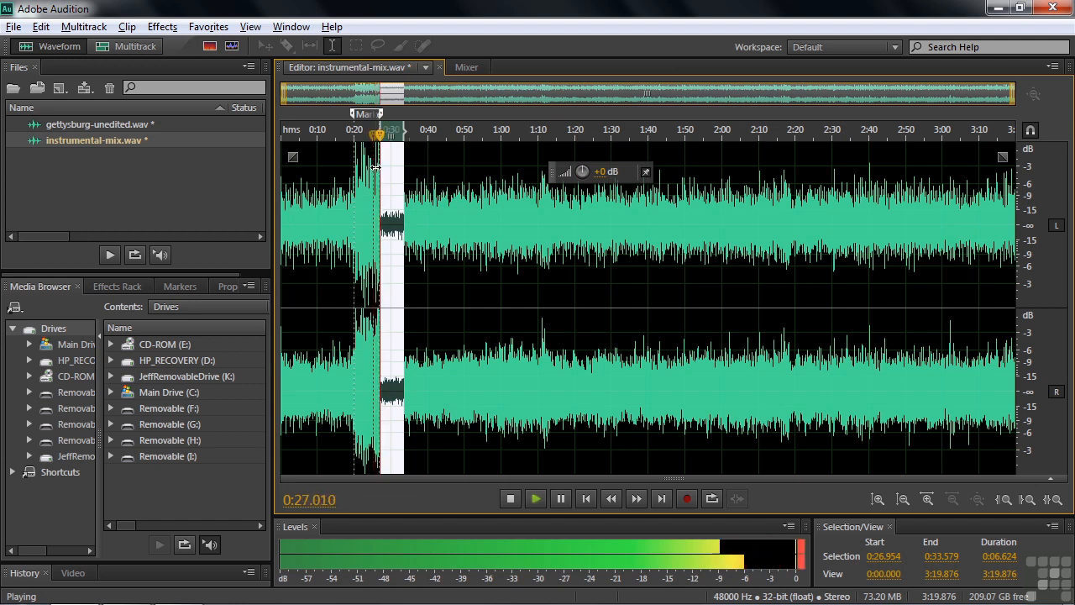
pyautogui.press('space')
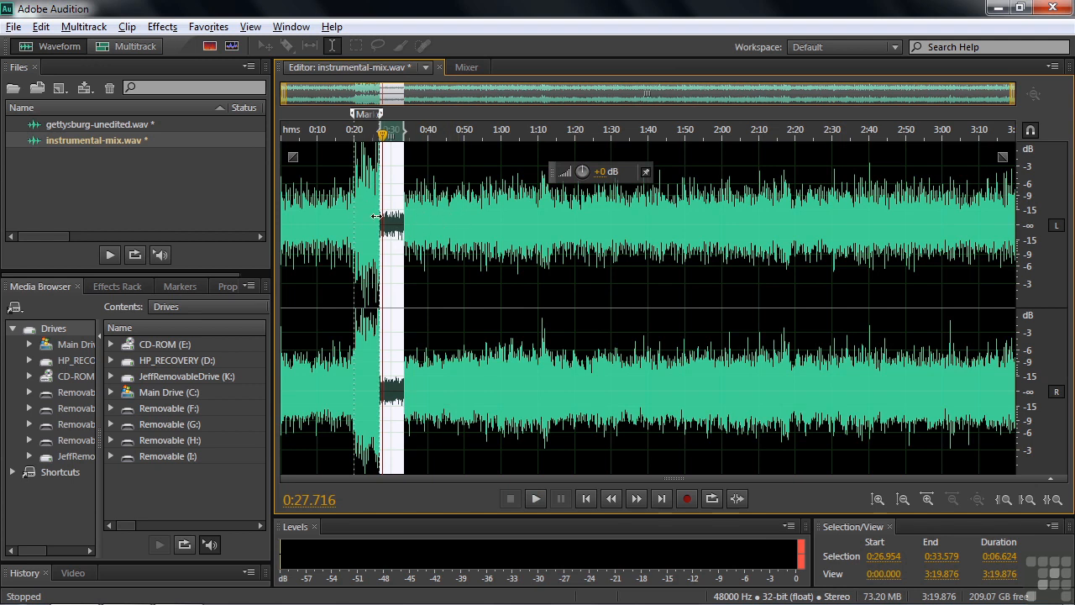
# Undo the amplitude cut, the marker and the boost, and clear the selection at 0:40.
pyautogui.hotkey('ctrl', 'z')
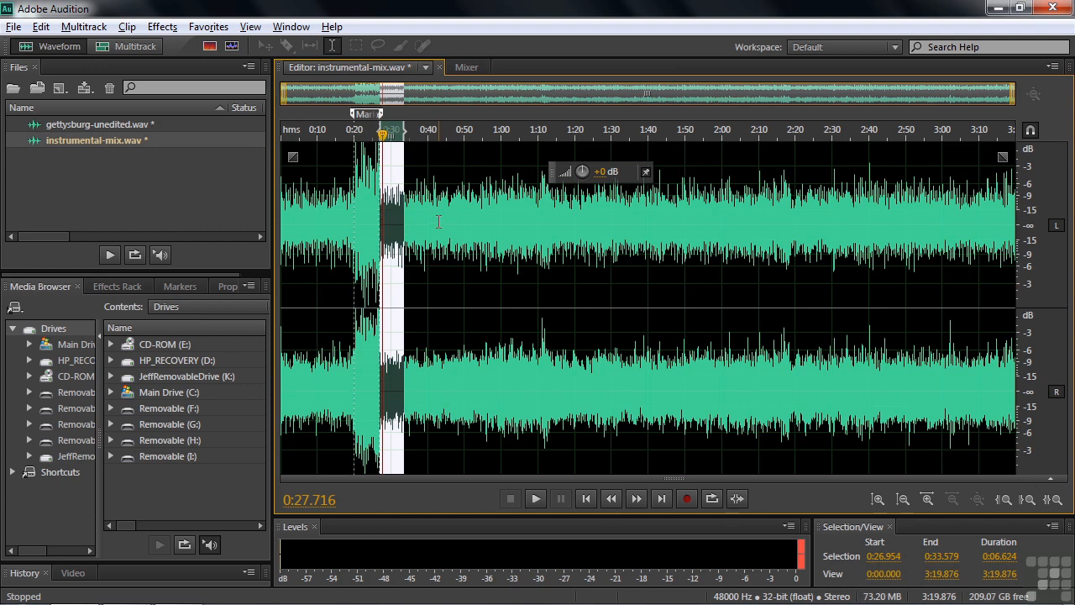
pyautogui.hotkey('ctrl', 'z')
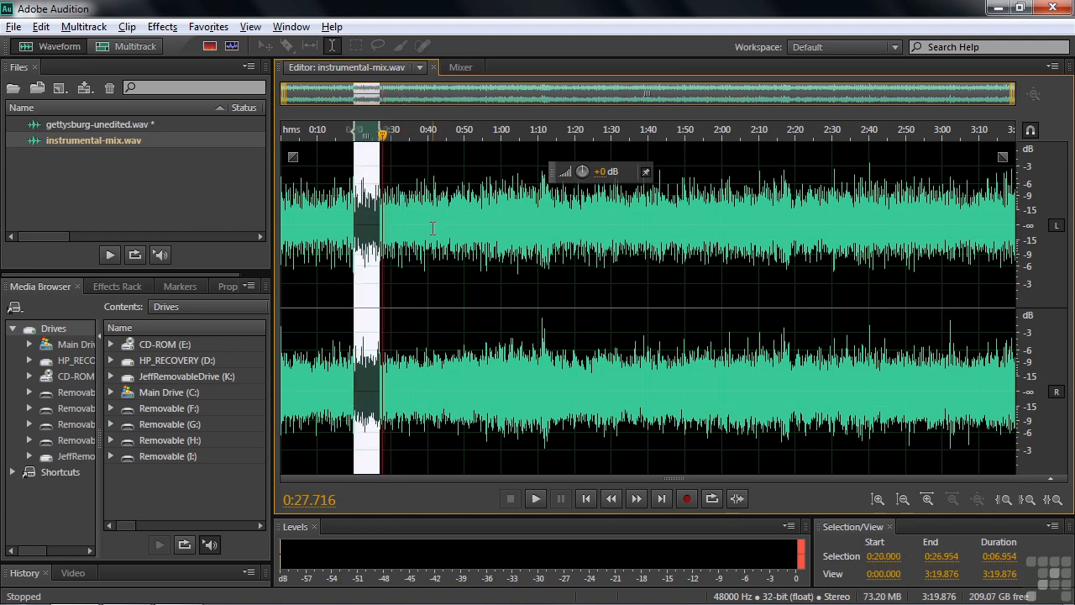
pyautogui.click(429, 228)
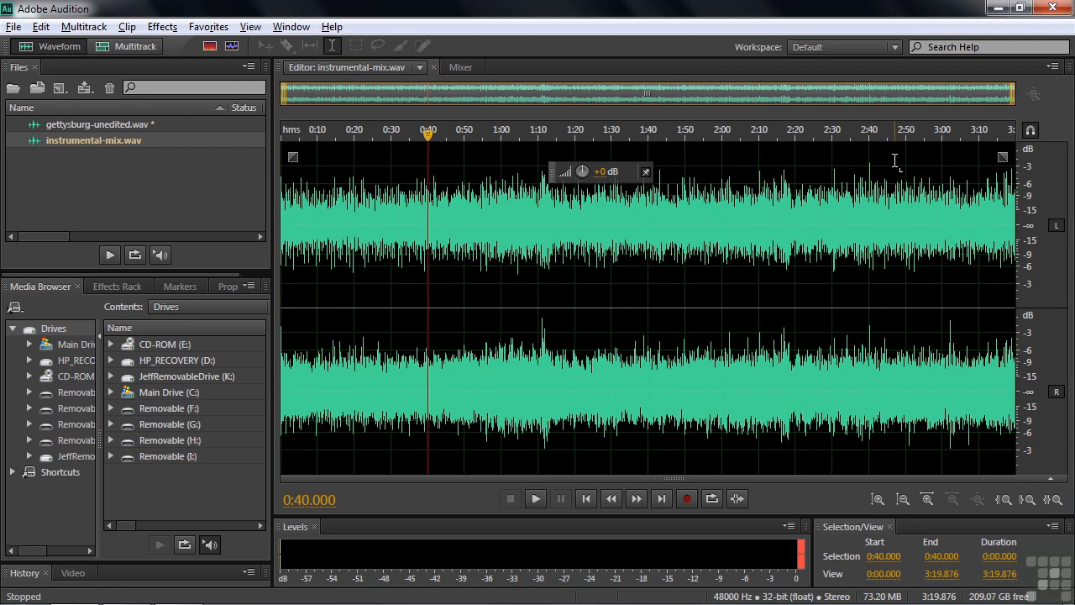
# Review the context-sensitive channel editing option in the General preferences and cancel the dialog.
pyautogui.click(44, 28)
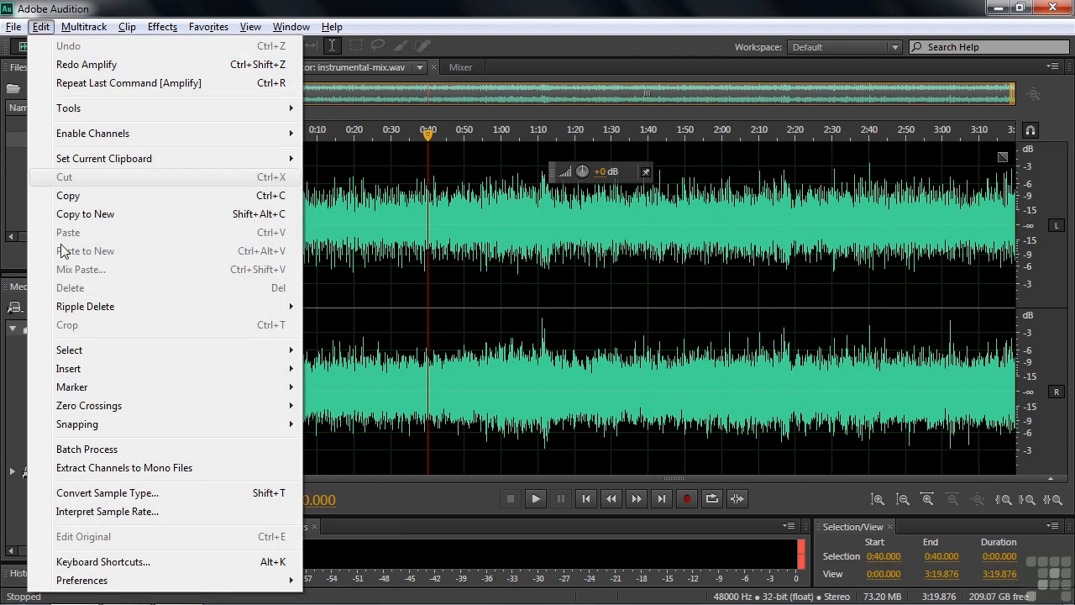
pyautogui.moveTo(126, 590)
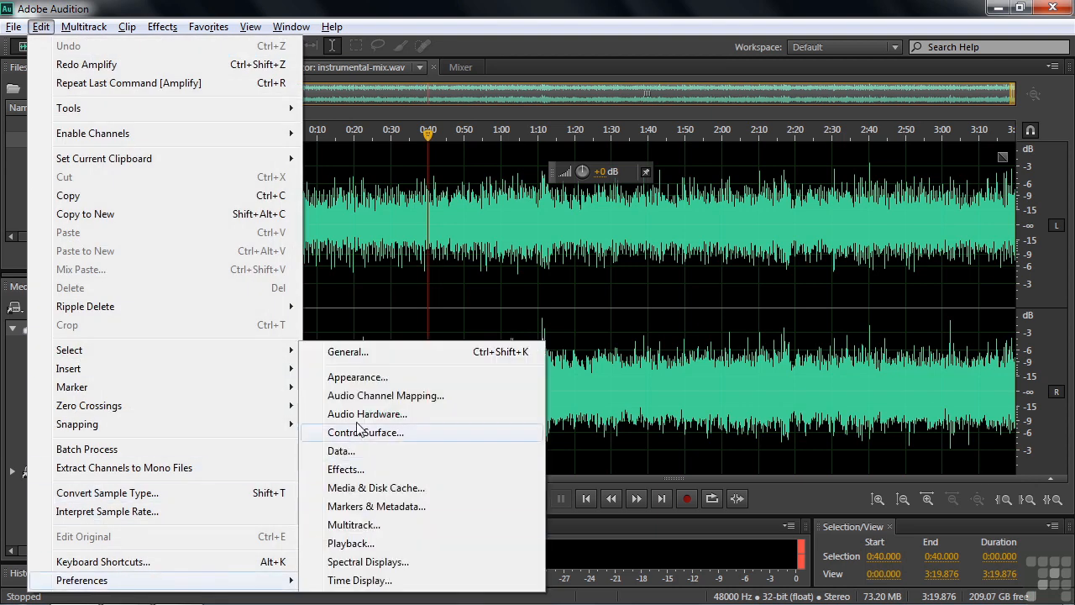
pyautogui.click(376, 353)
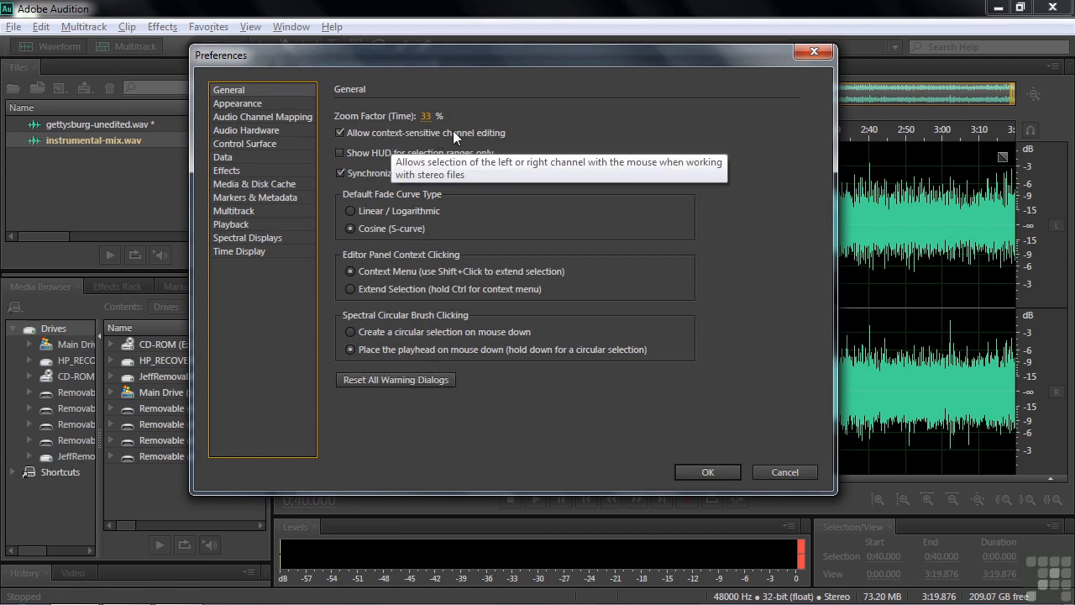
pyautogui.click(784, 472)
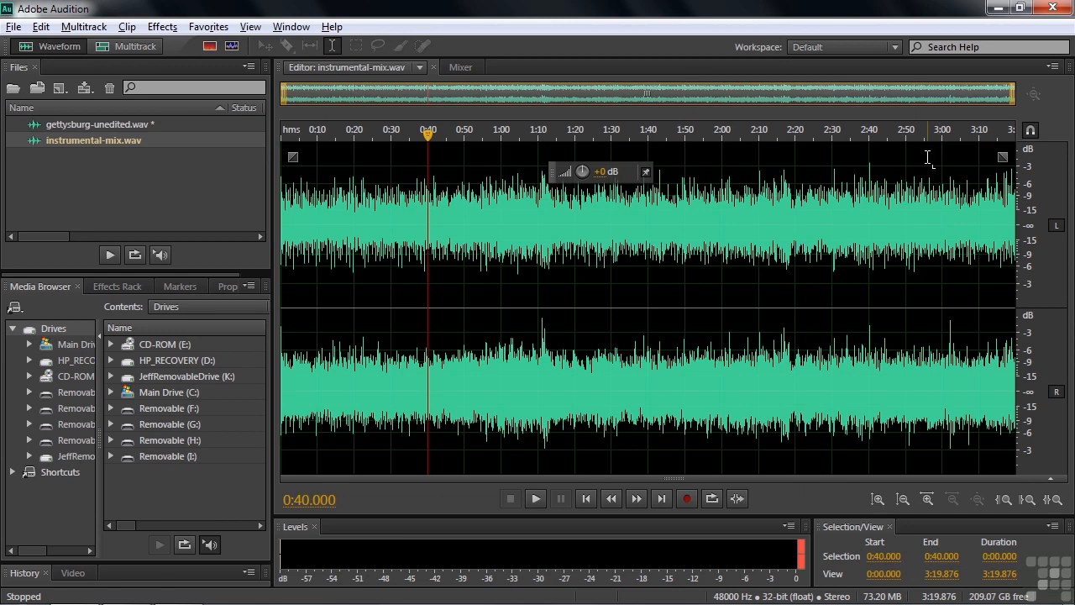
# Activate only the right channel after trying the left, and boost the right channel's amplitude across the whole file with the HUD.
pyautogui.click(927, 156)
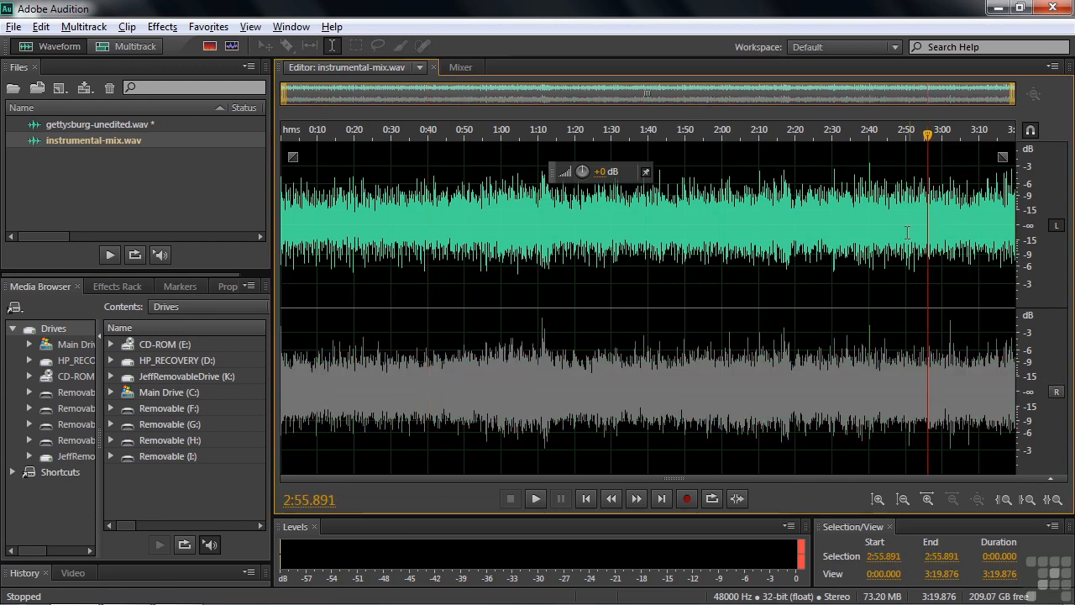
pyautogui.click(918, 452)
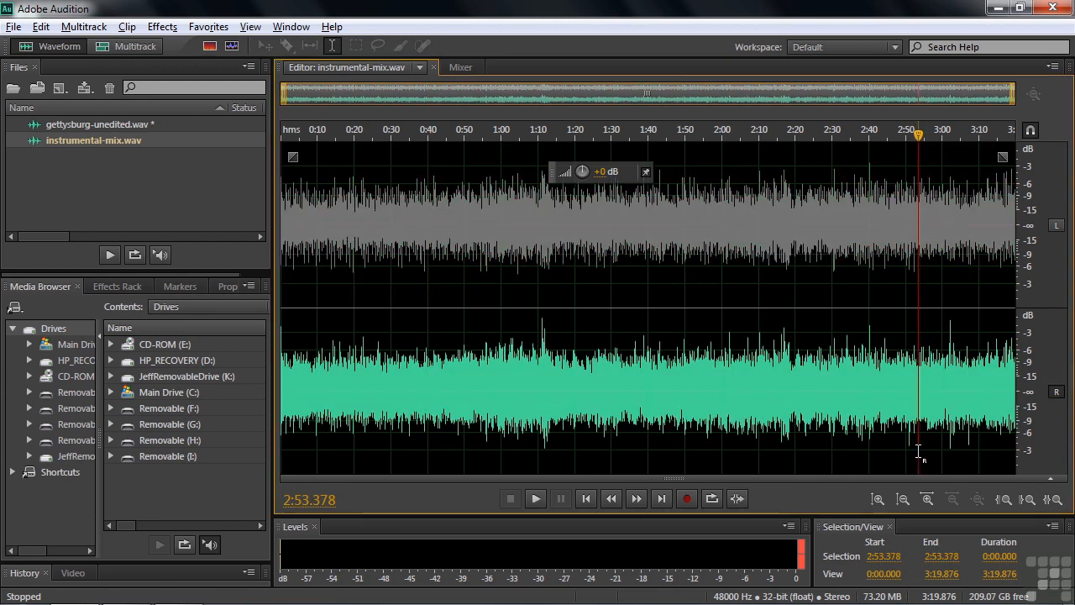
pyautogui.moveTo(582, 172); pyautogui.dragTo(615, 185)
# Select about 2:32.6 to 2:53.6 in the right channel only and reduce its amplitude with the HUD.
pyautogui.moveTo(795, 424); pyautogui.dragTo(875, 425)
pyautogui.moveTo(919, 454); pyautogui.dragTo(842, 458)
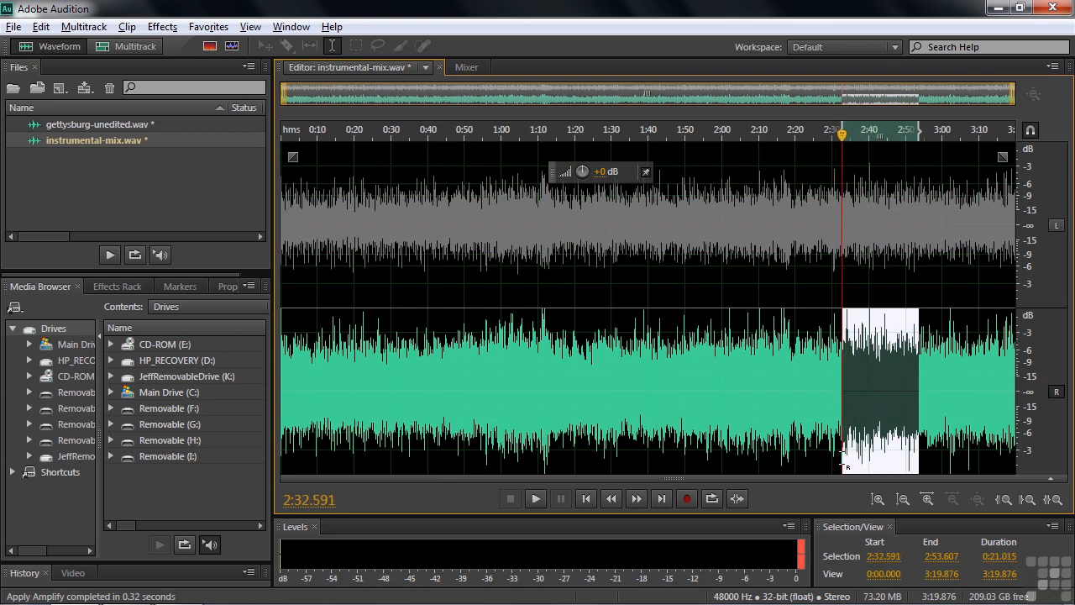
pyautogui.moveTo(582, 172); pyautogui.dragTo(564, 176)
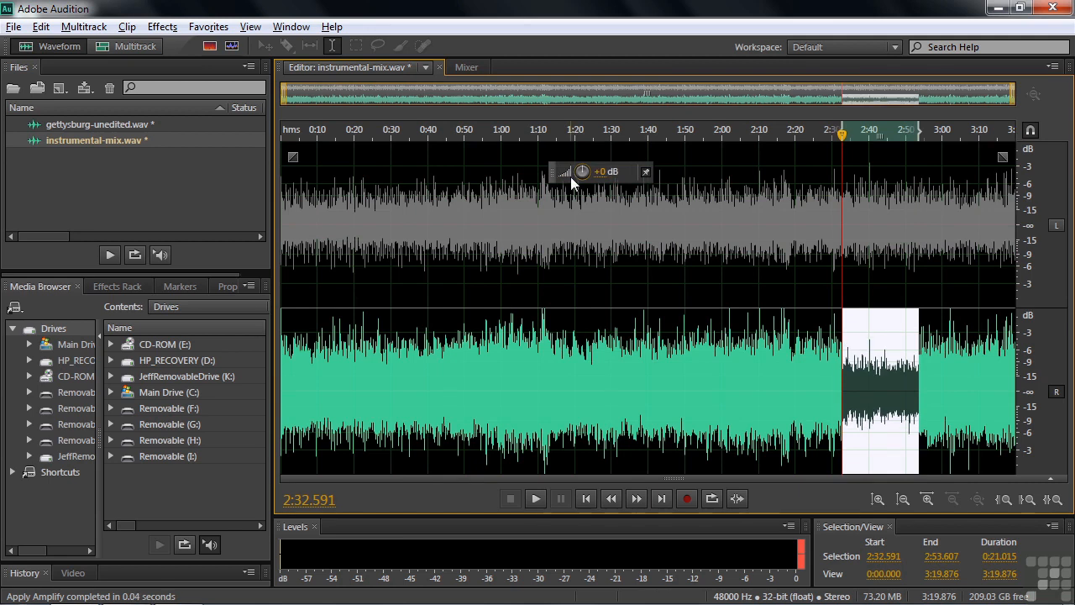